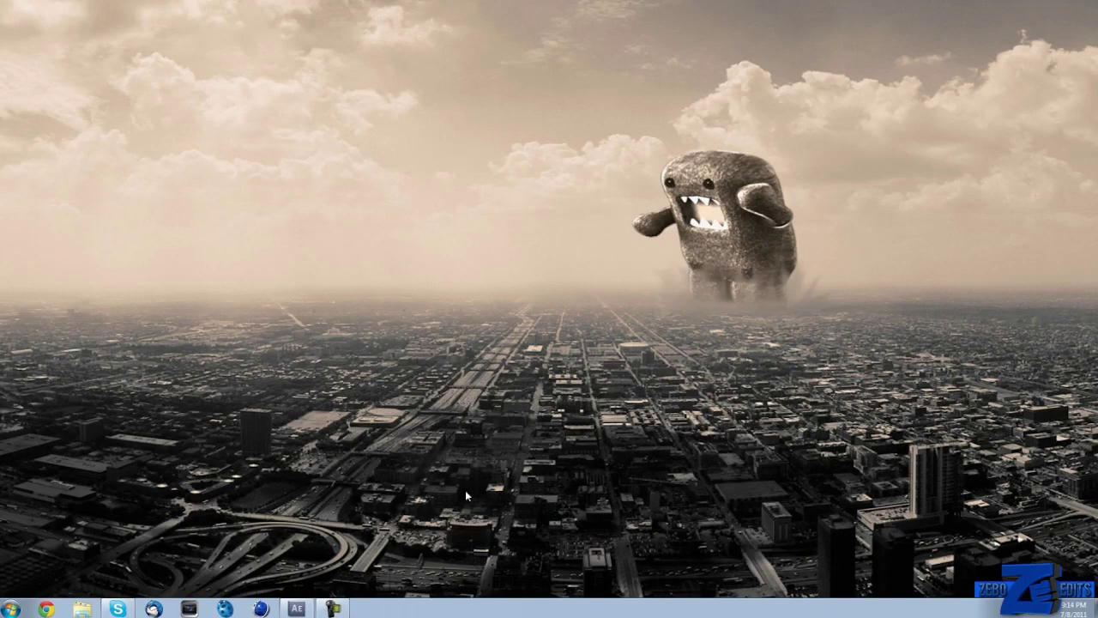
Restore the After Effects window showing the untitled project with its one MPEG clip.
mouse_move(289, 599)
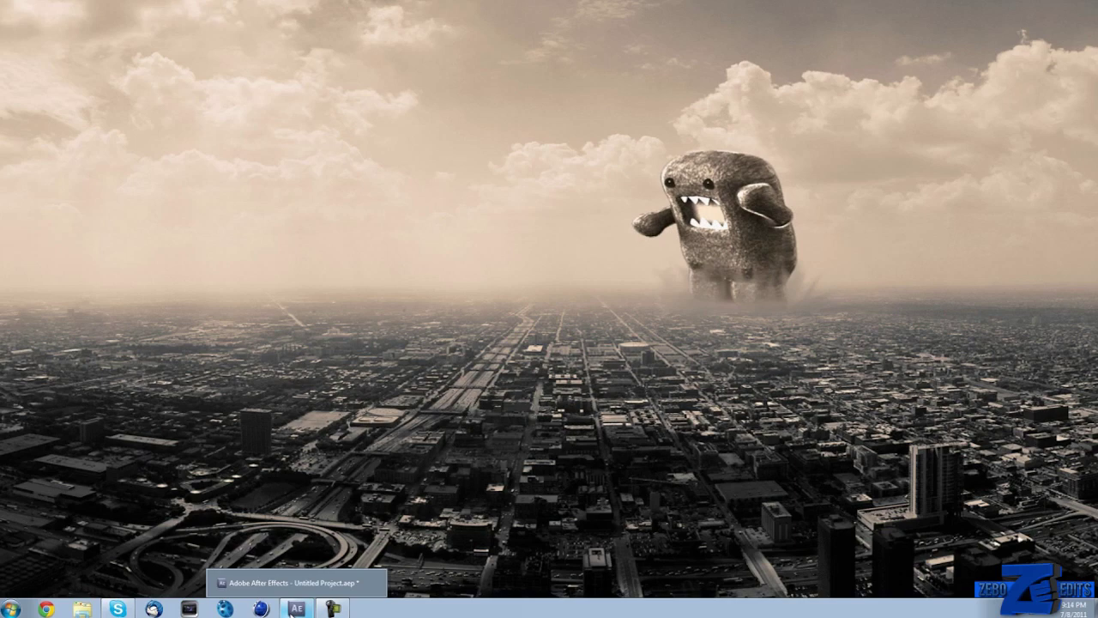
left_click(289, 599)
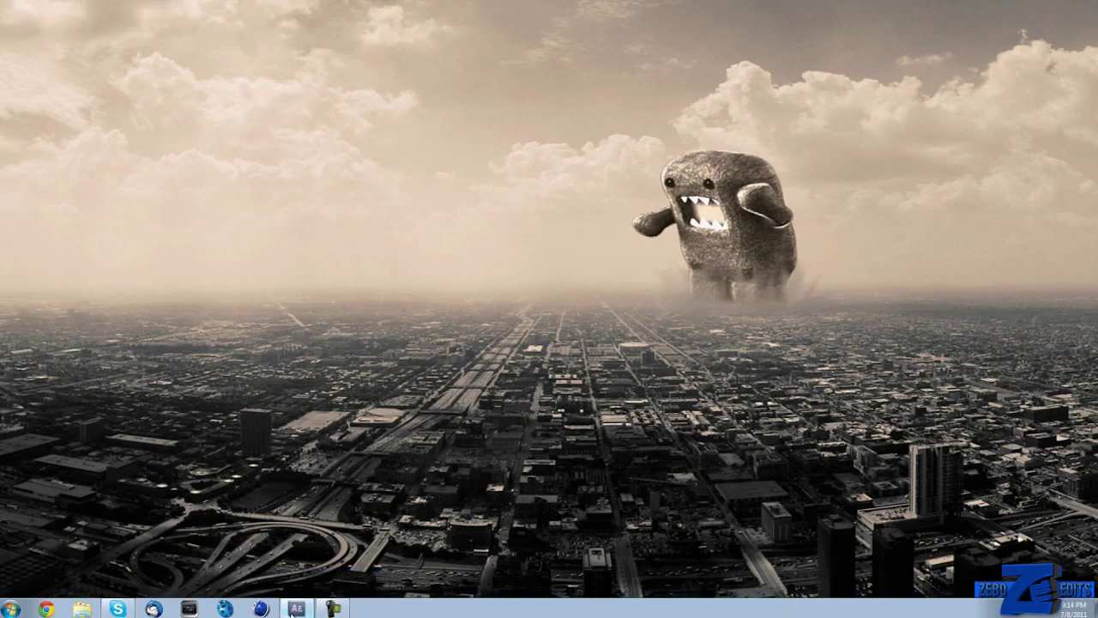
left_click(107, 231)
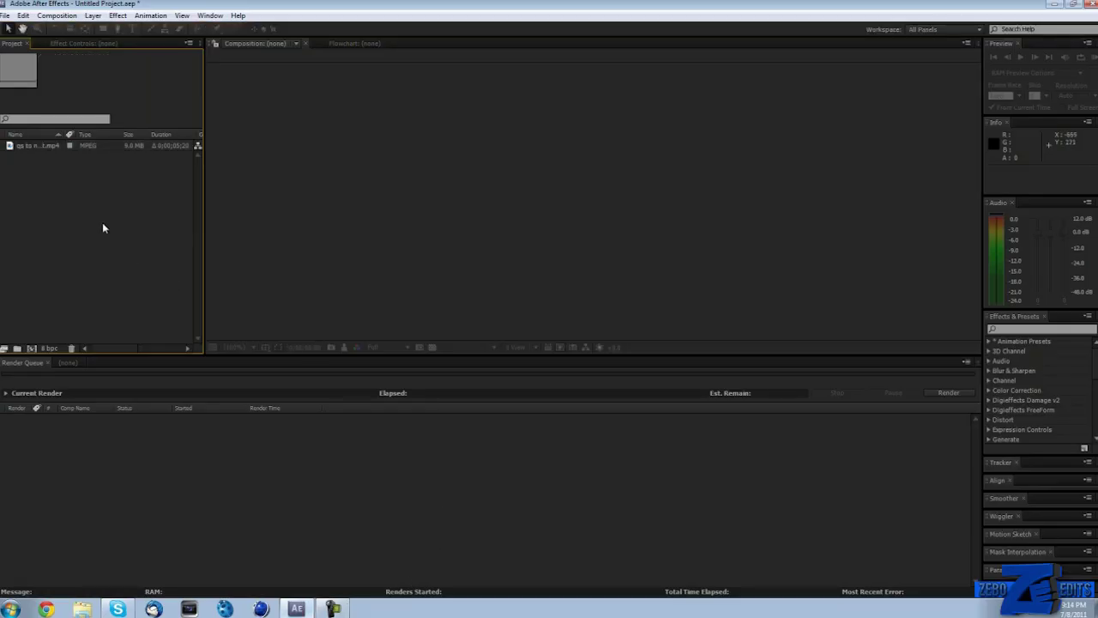
Build the 'qs to no scope m40a3 backlot' composition from the clip and park at 0;00;01;14.
left_click(51, 145)
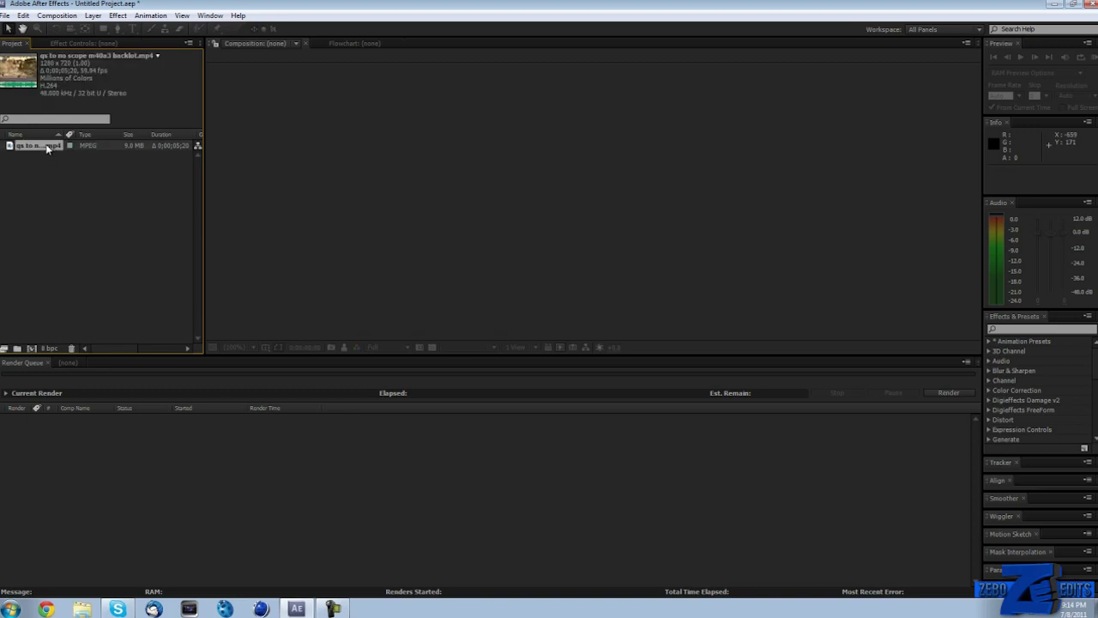
left_click_drag(48, 147, 32, 349)
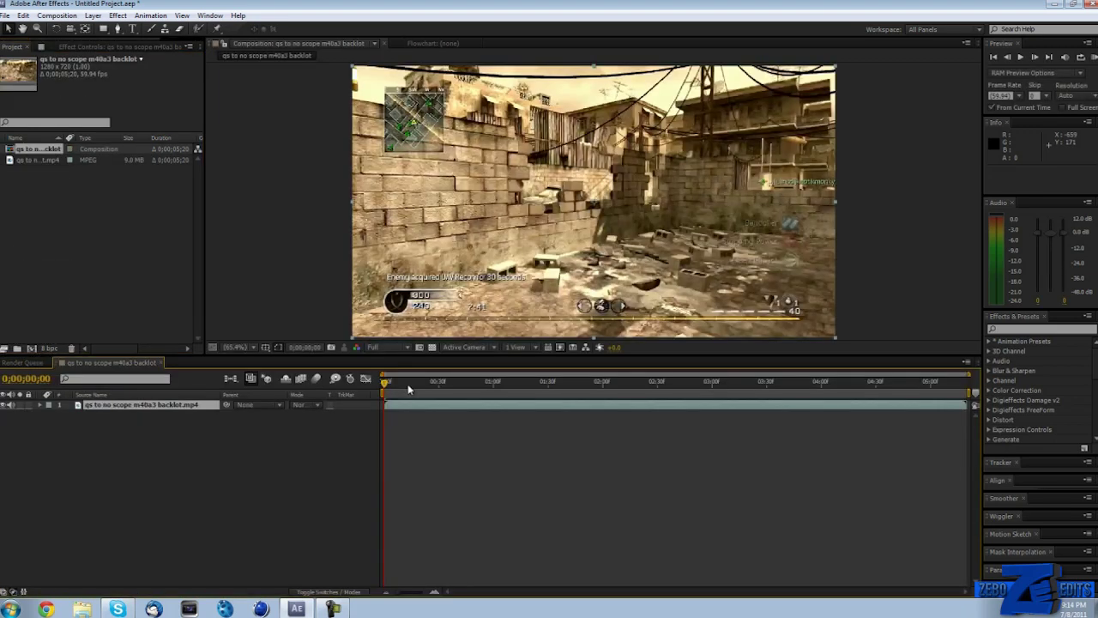
left_click_drag(408, 389, 519, 370)
left_click(241, 457)
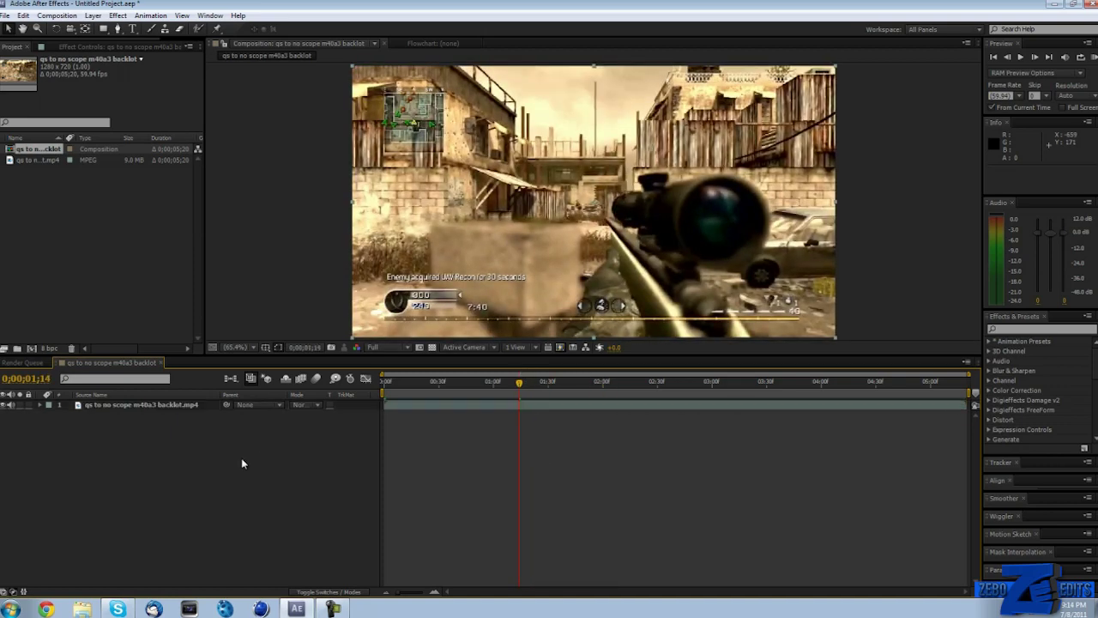
Switch on frame blending for the gameplay layer in Pixel Motion mode.
left_click(183, 403)
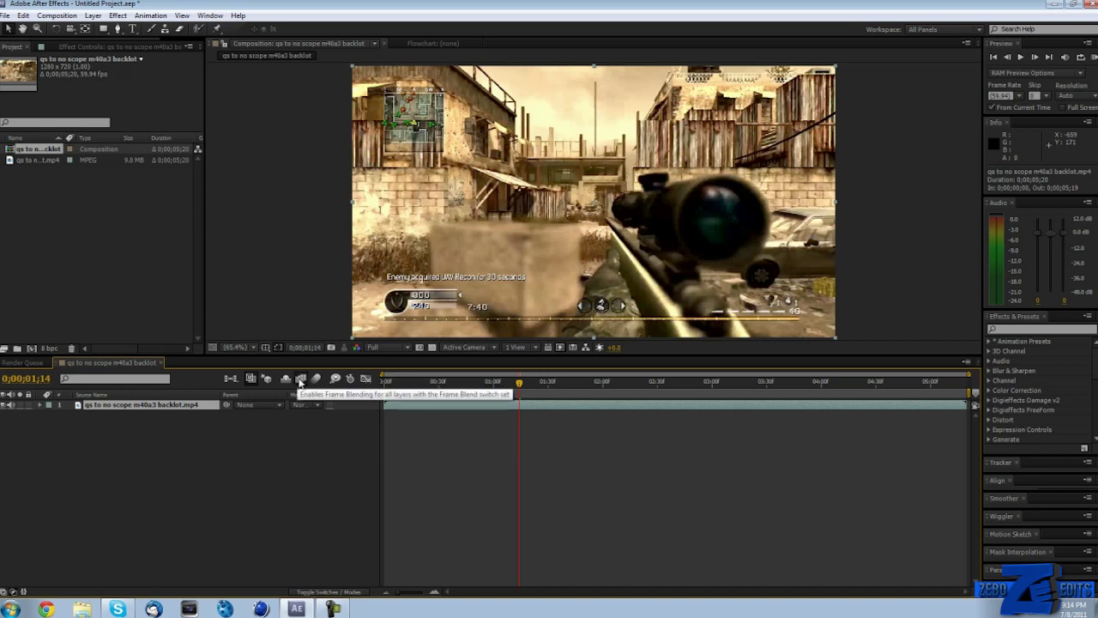
left_click(301, 380)
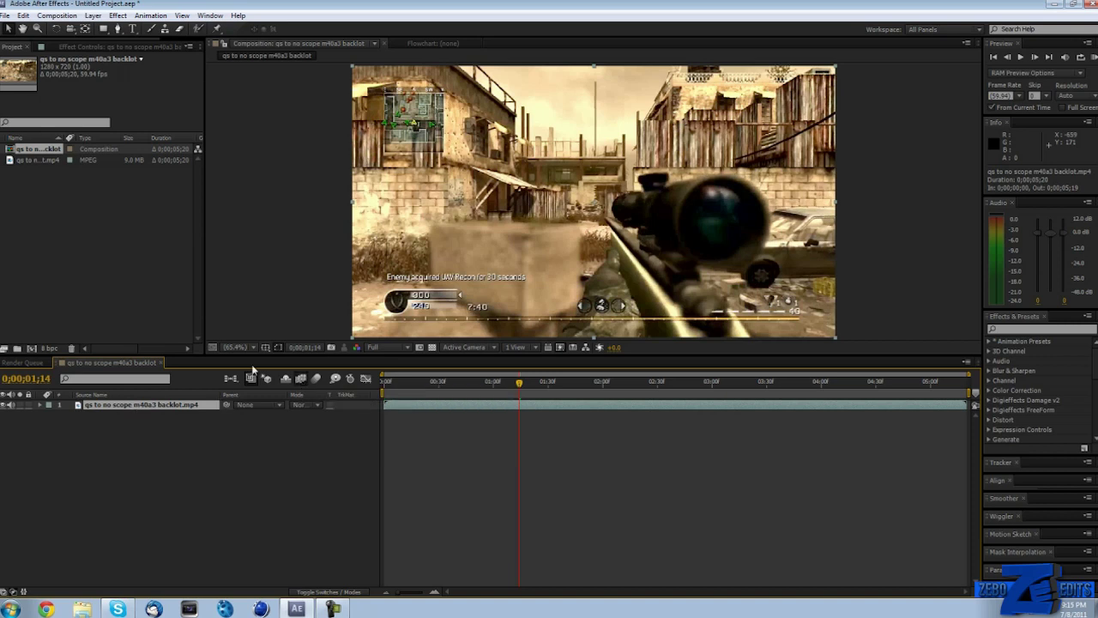
left_click(93, 15)
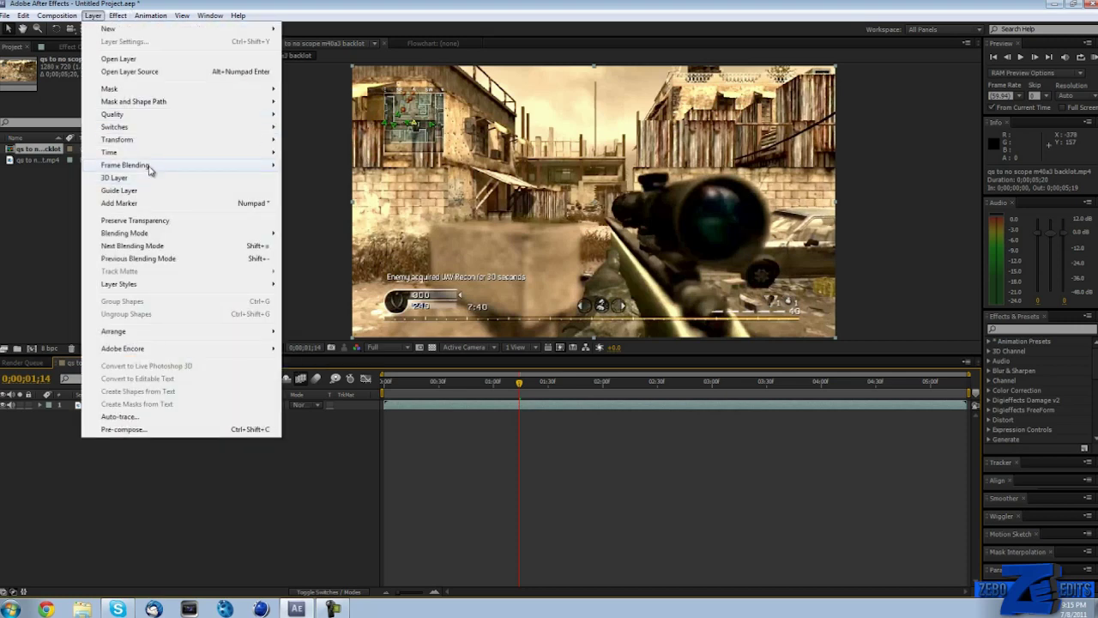
mouse_move(148, 167)
left_click(364, 190)
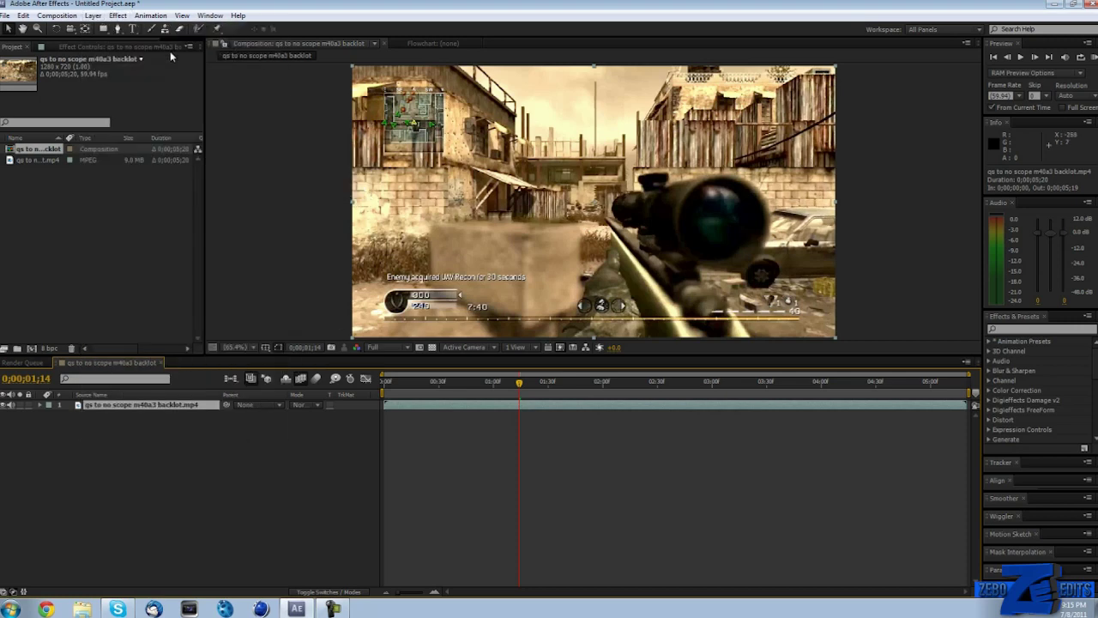
left_click(120, 15)
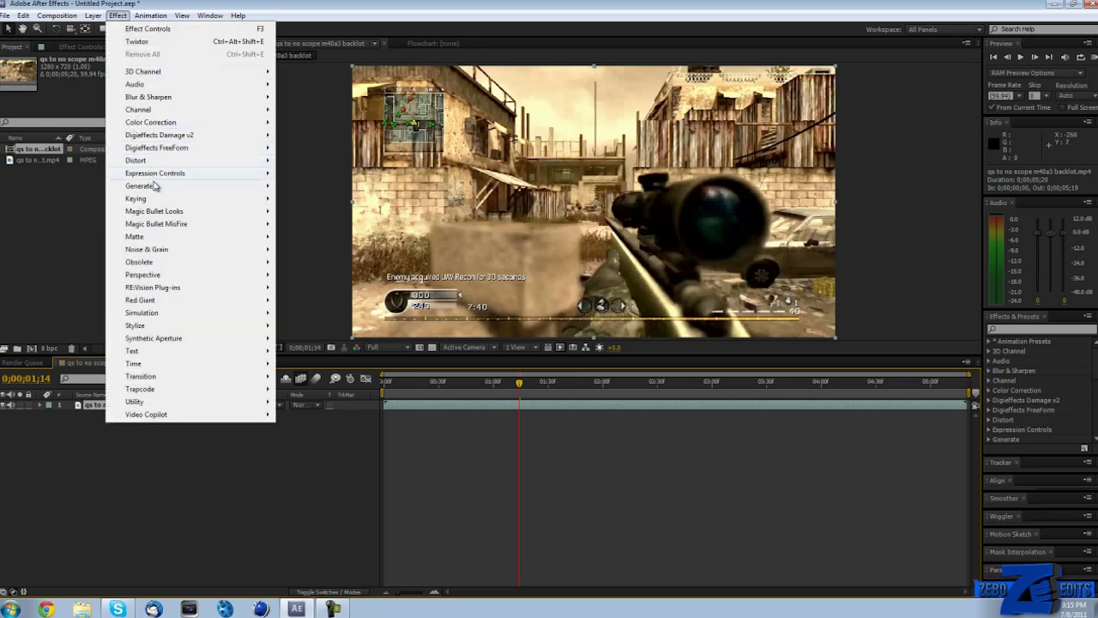
Apply RE:Vision Twixtor to the gameplay layer and widen the Effect Controls panel.
mouse_move(148, 292)
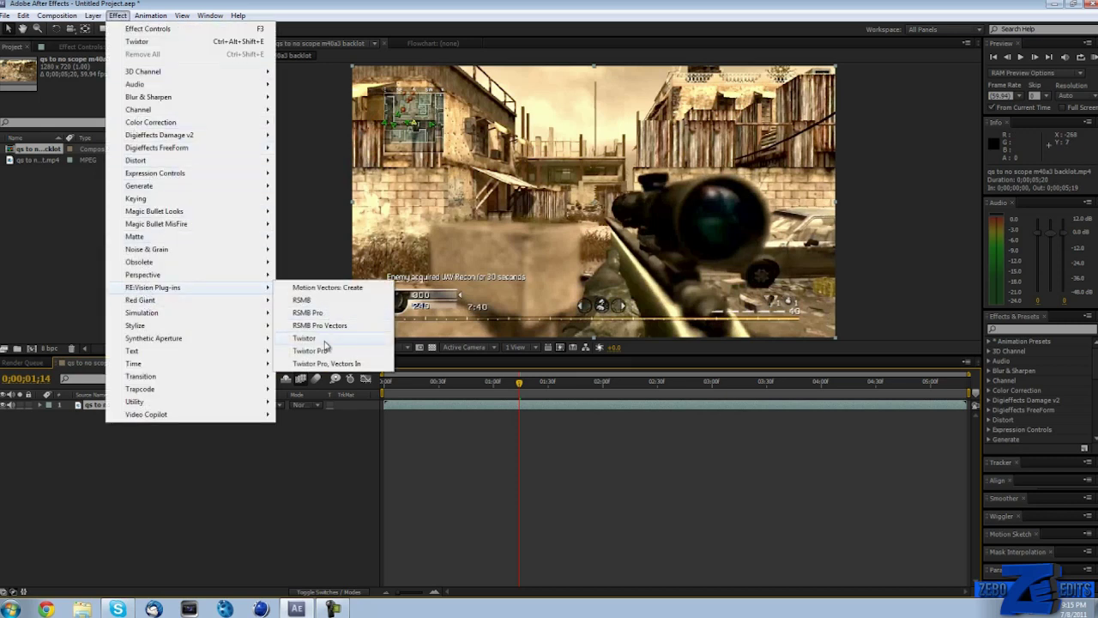
left_click(305, 338)
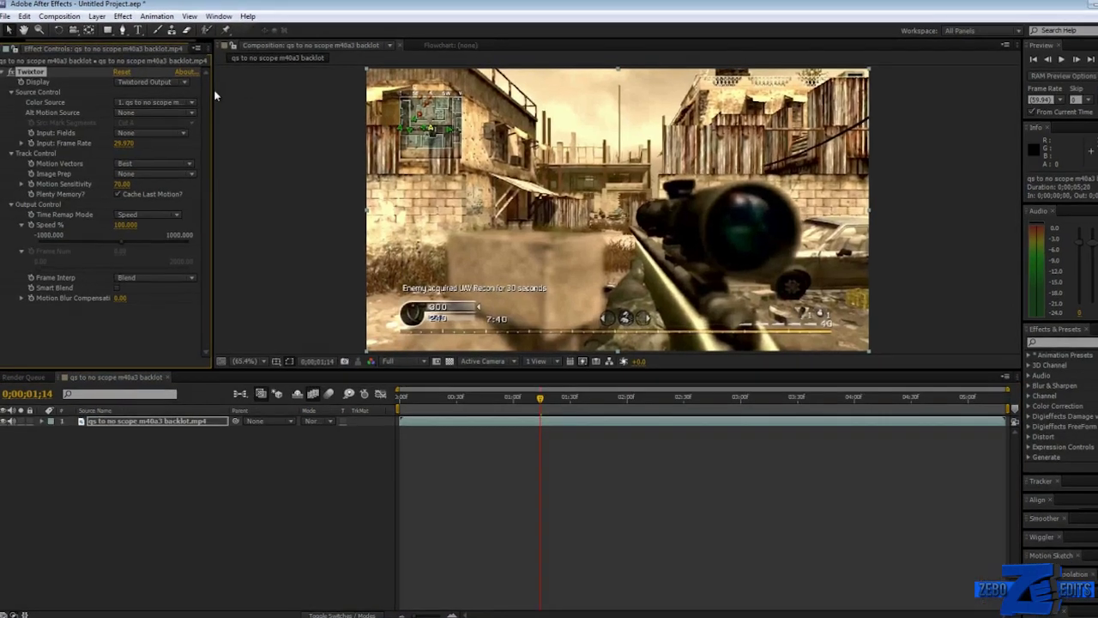
left_click_drag(204, 86, 248, 86)
left_click_drag(377, 131, 392, 130)
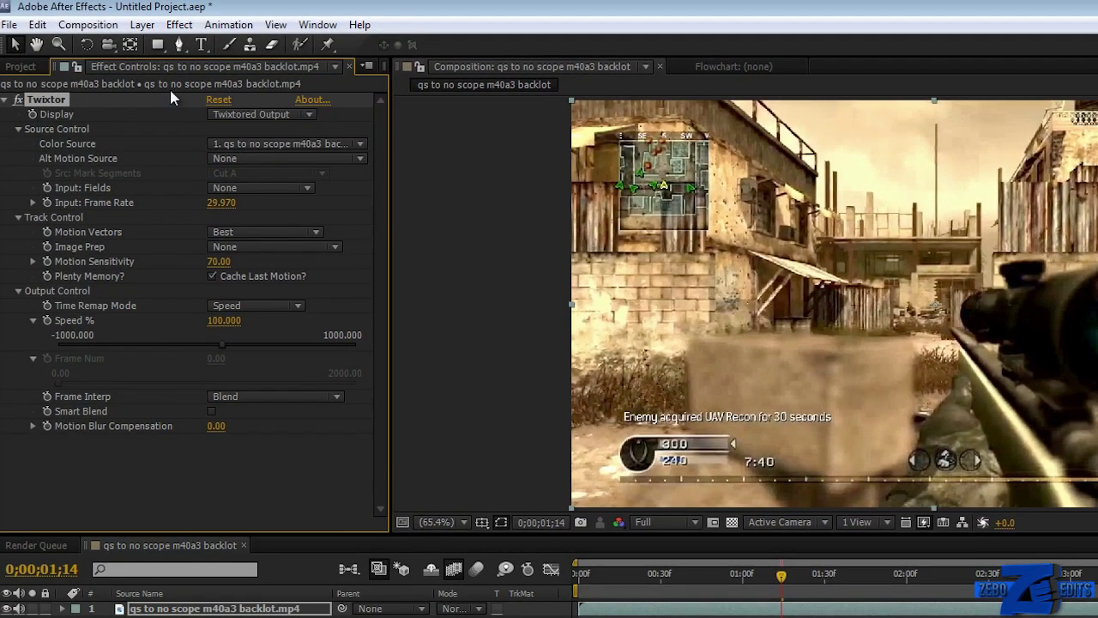
left_click(15, 69)
Check the footage's 59.94 fps and enter 59.94 as Twixtor's Input: Frame Rate.
left_click(66, 237)
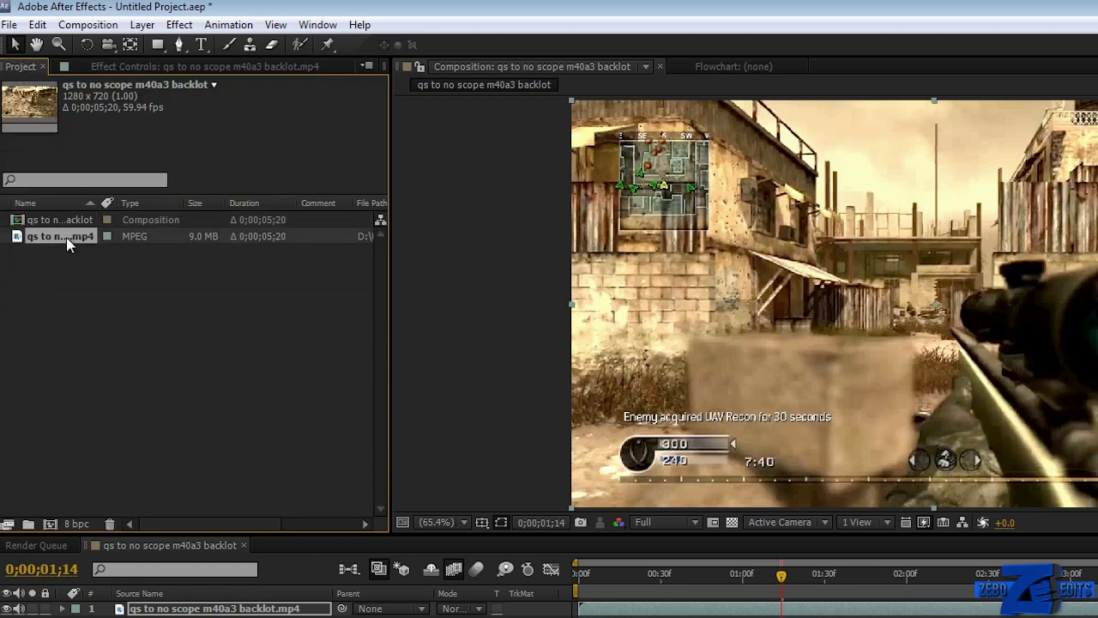
left_click(135, 68)
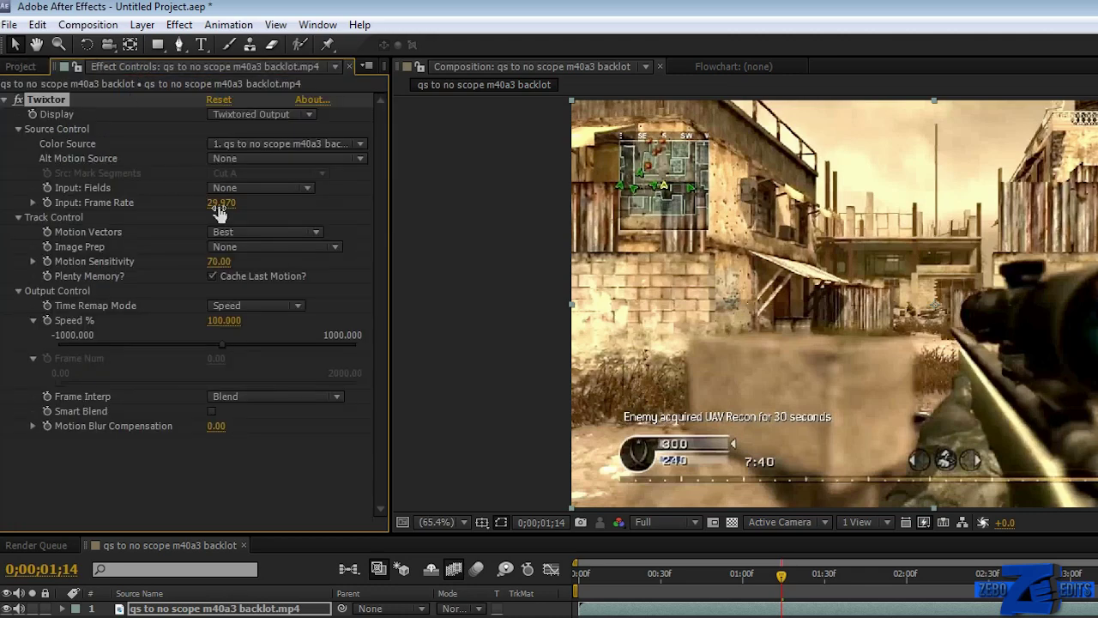
left_click(220, 206)
type("59.94")
key("Return")
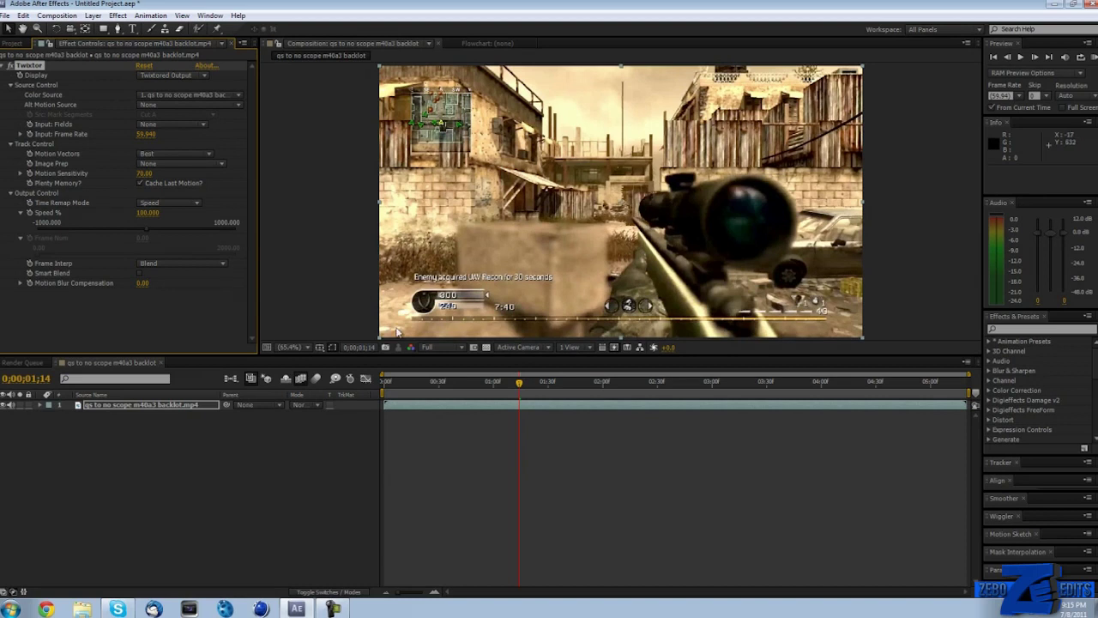
Twirl open the layer's Effects, Twixtor and Output Control groups in the timeline.
left_click(48, 405)
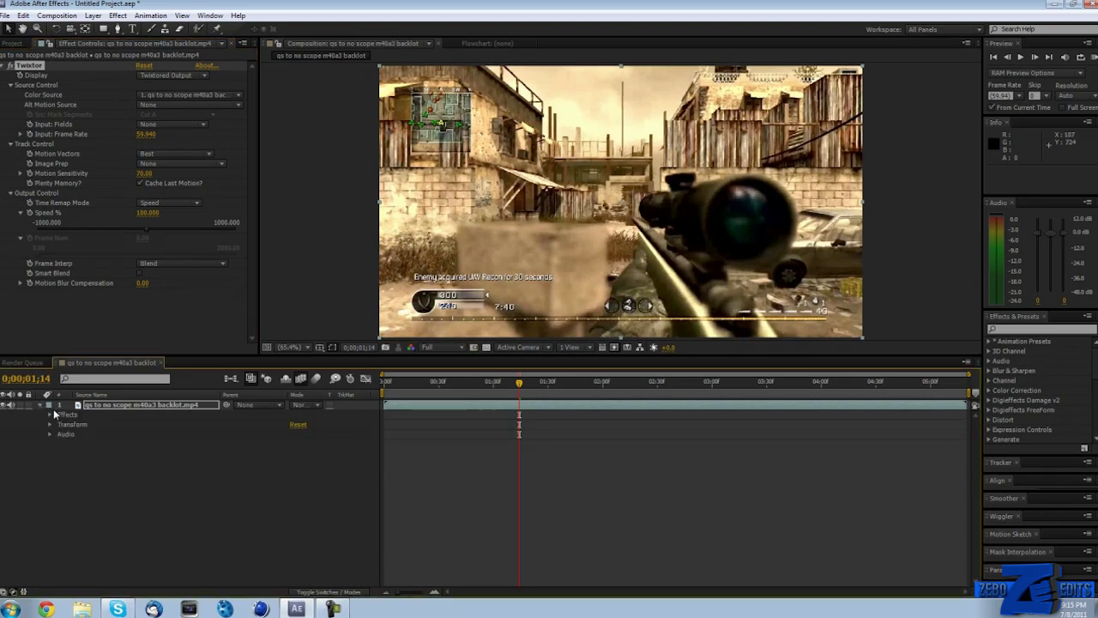
left_click(49, 415)
left_click(59, 424)
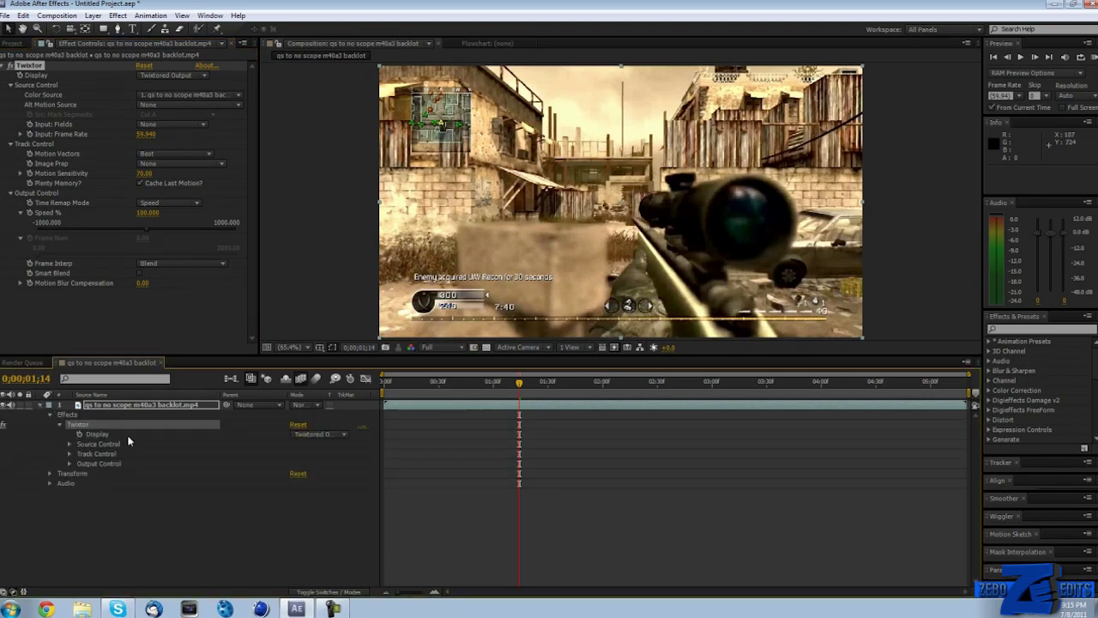
left_click(70, 464)
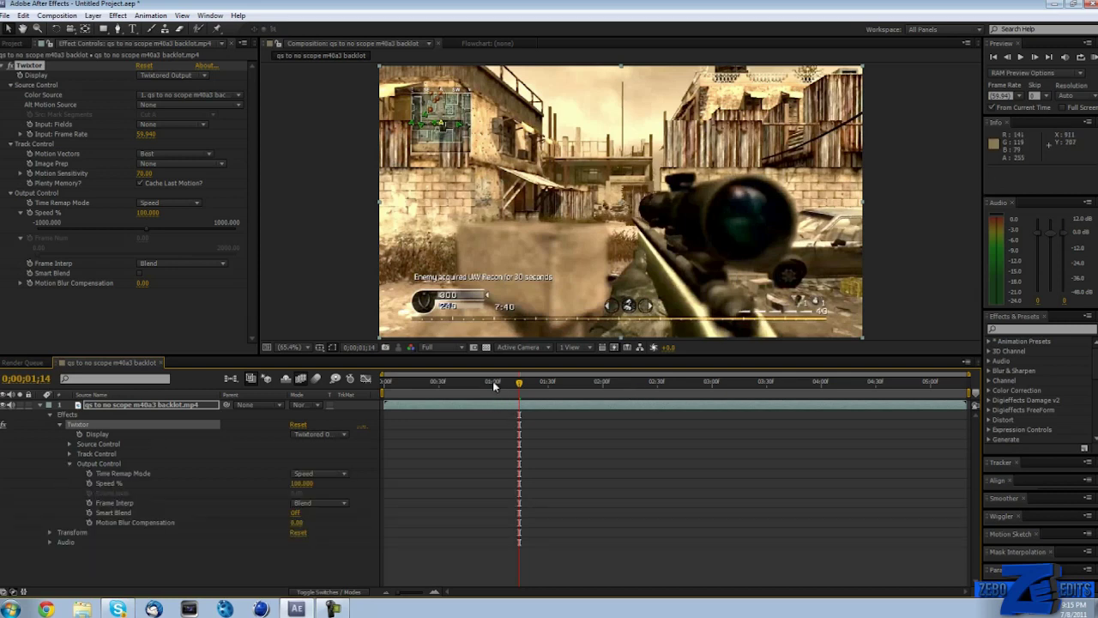
Scrub around the scope-in and set a Speed % keyframe of 100 at 0;00;01;14.
left_click_drag(493, 386, 517, 384)
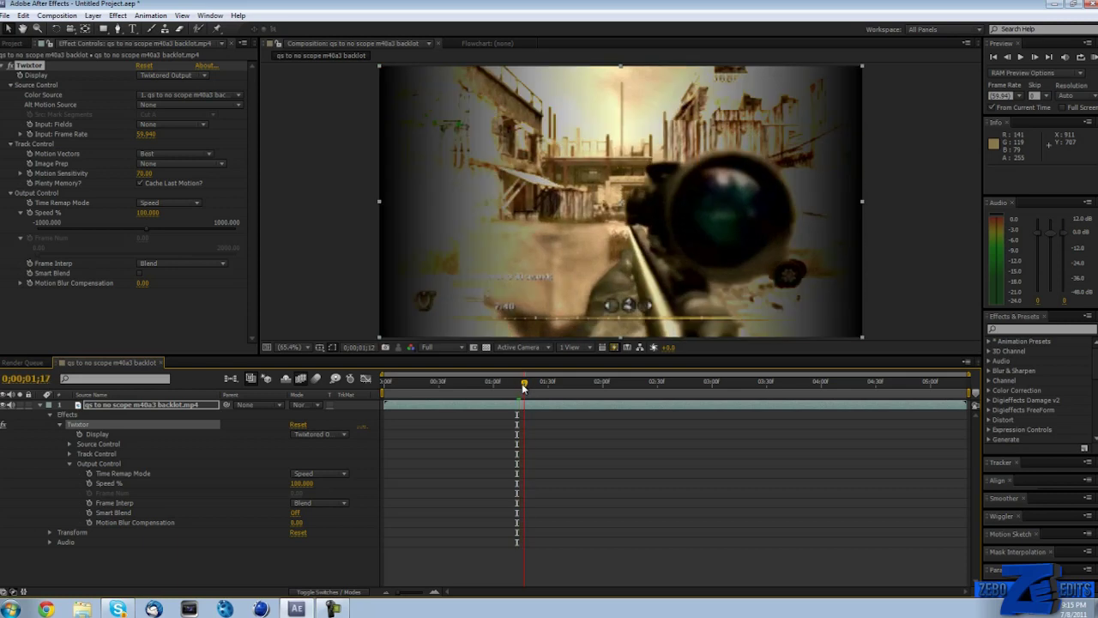
mouse_move(517, 385)
left_mouse_down()
mouse_move(509, 391)
mouse_move(519, 386)
left_mouse_up()
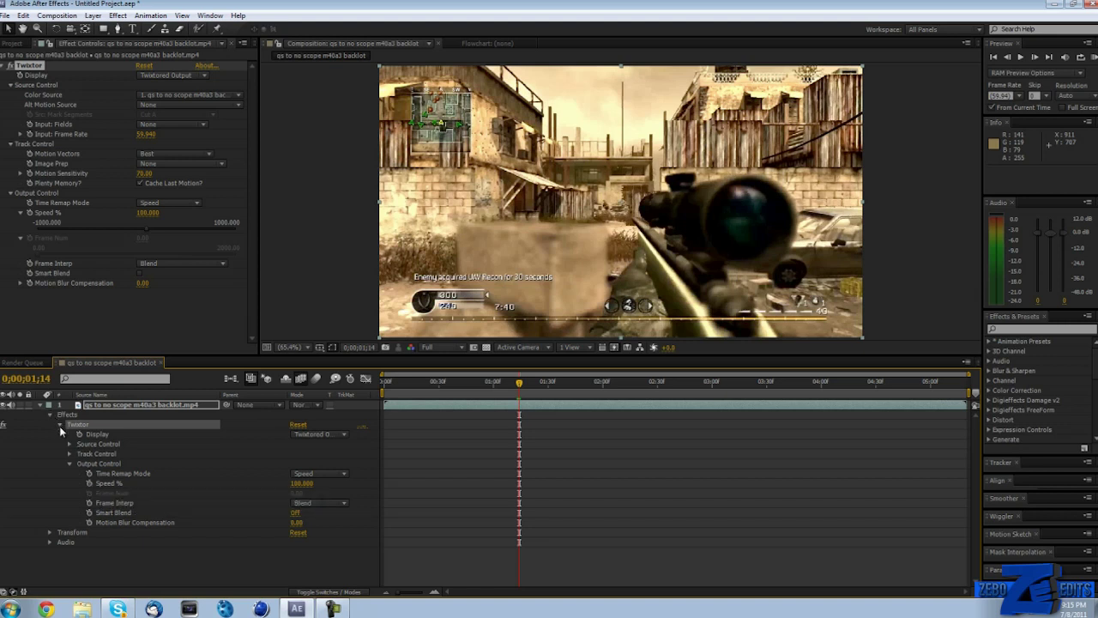
left_click(91, 484)
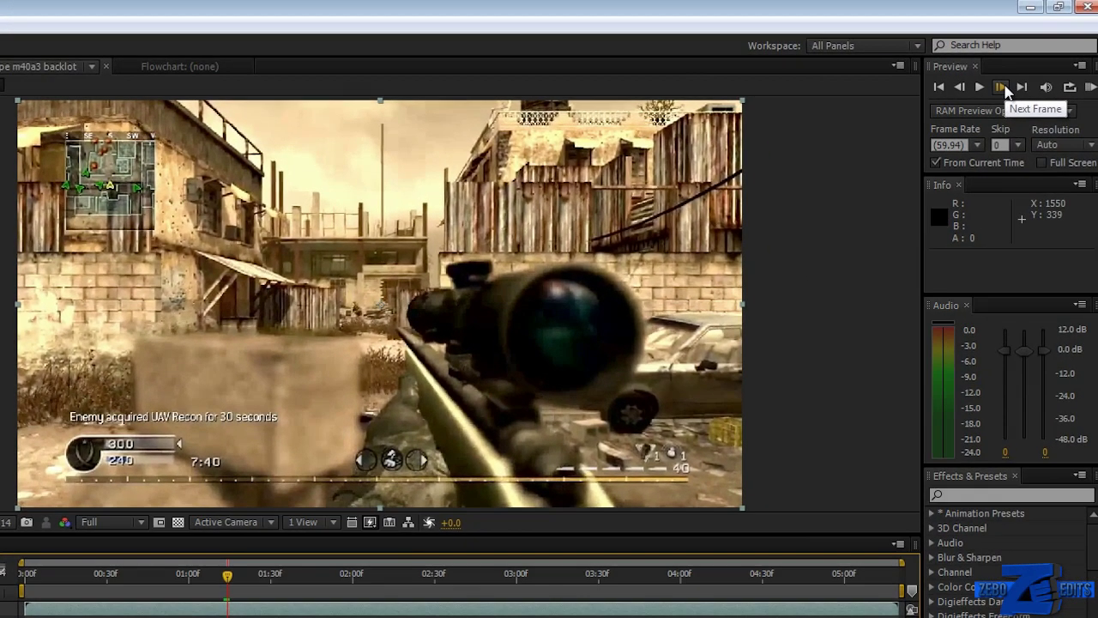
One frame later, set Twixtor Speed % to 3.
left_click(1002, 87)
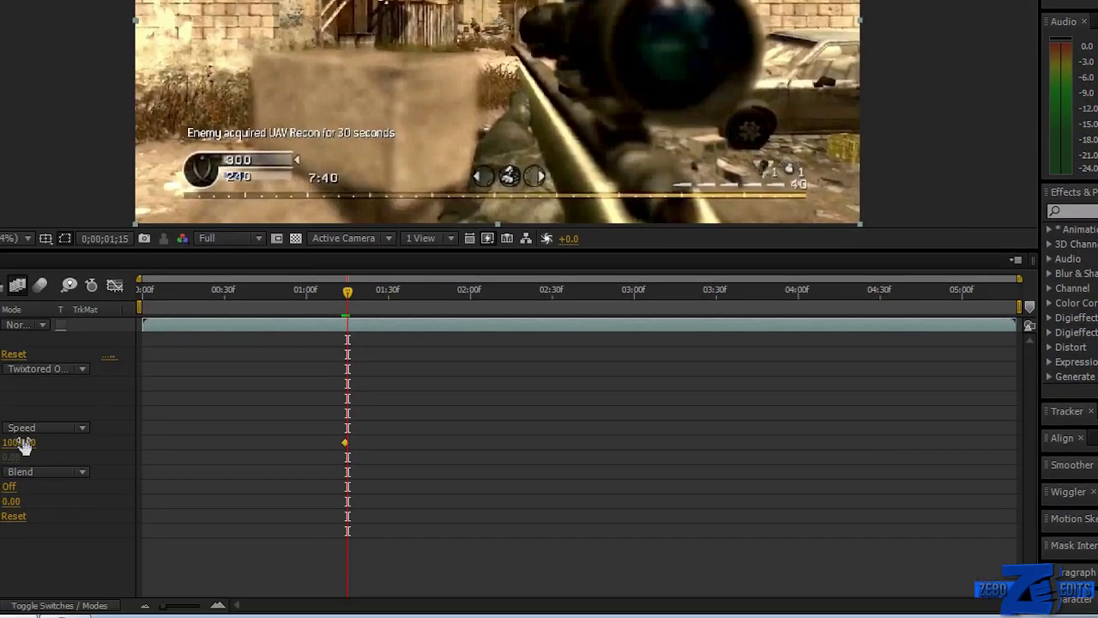
left_click(21, 441)
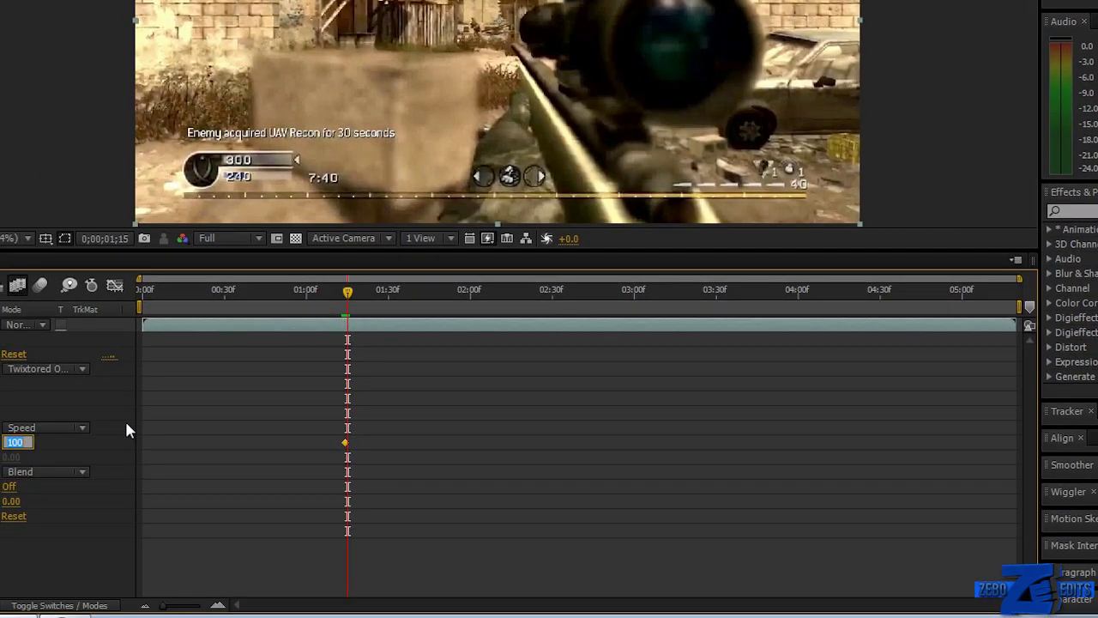
type("3")
key("Return")
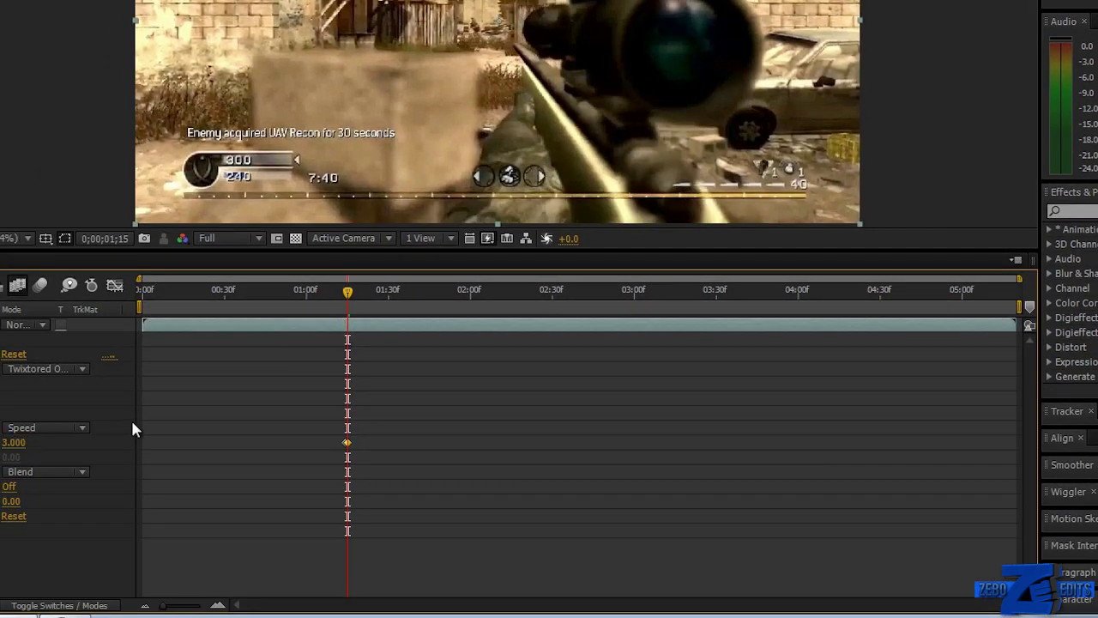
left_click_drag(362, 290, 468, 291)
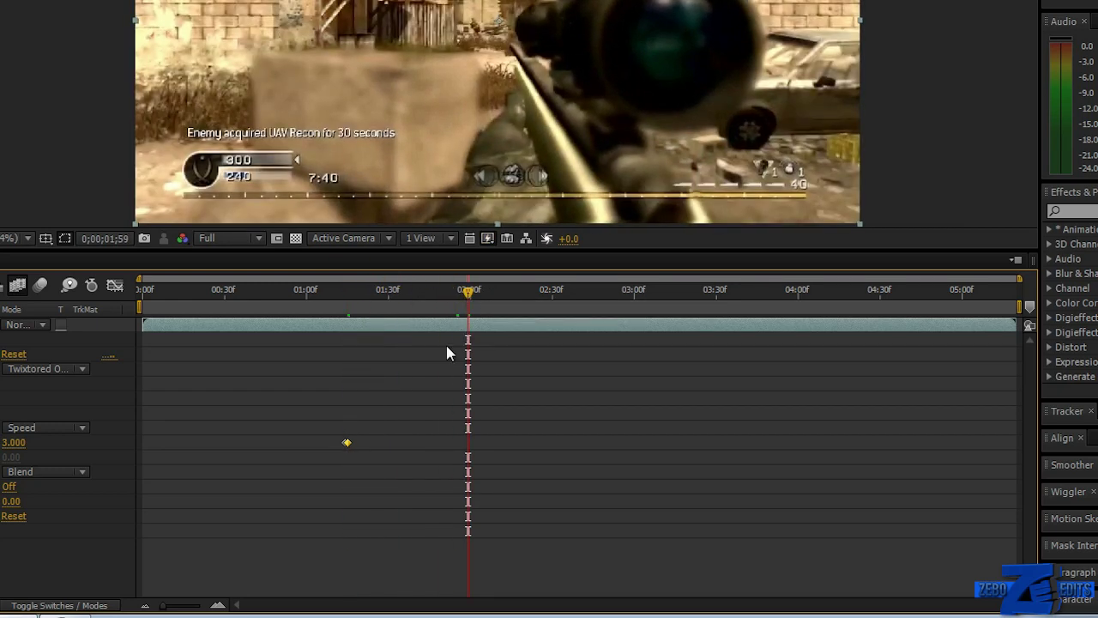
Change the Speed % keyframe value to 1 and preview the slow motion near 1:50.
double_click(346, 444)
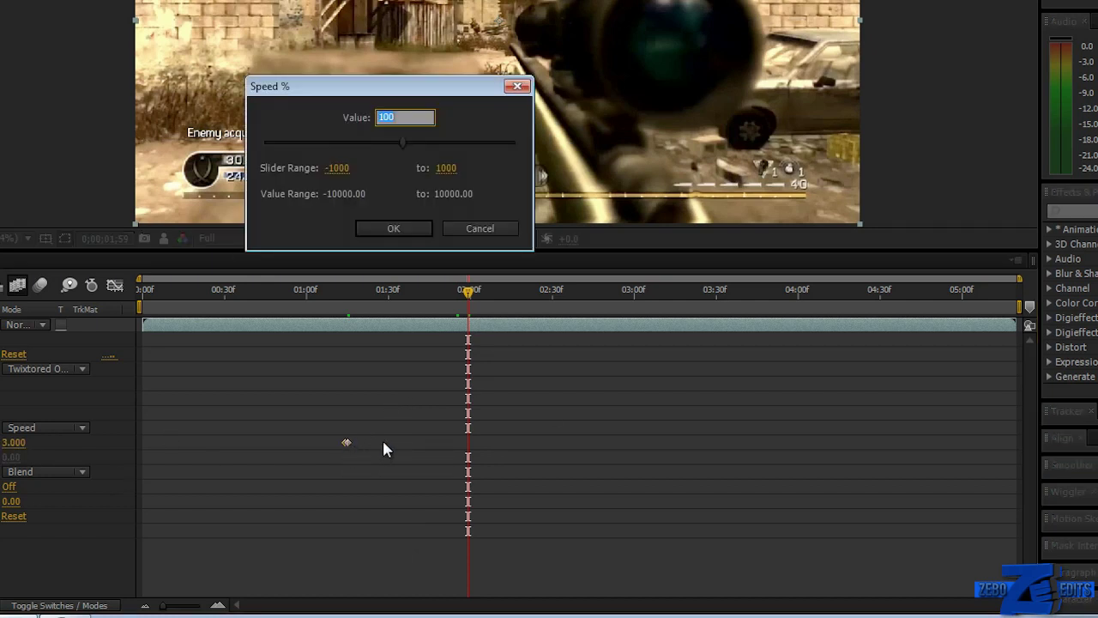
left_click(485, 232)
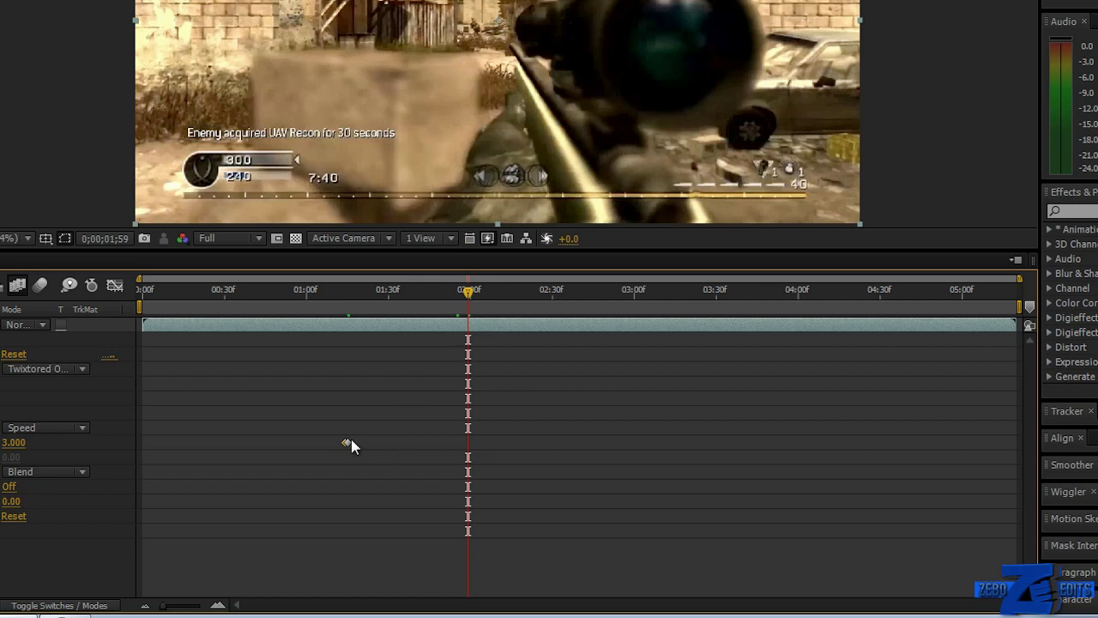
left_click_drag(357, 291, 348, 291)
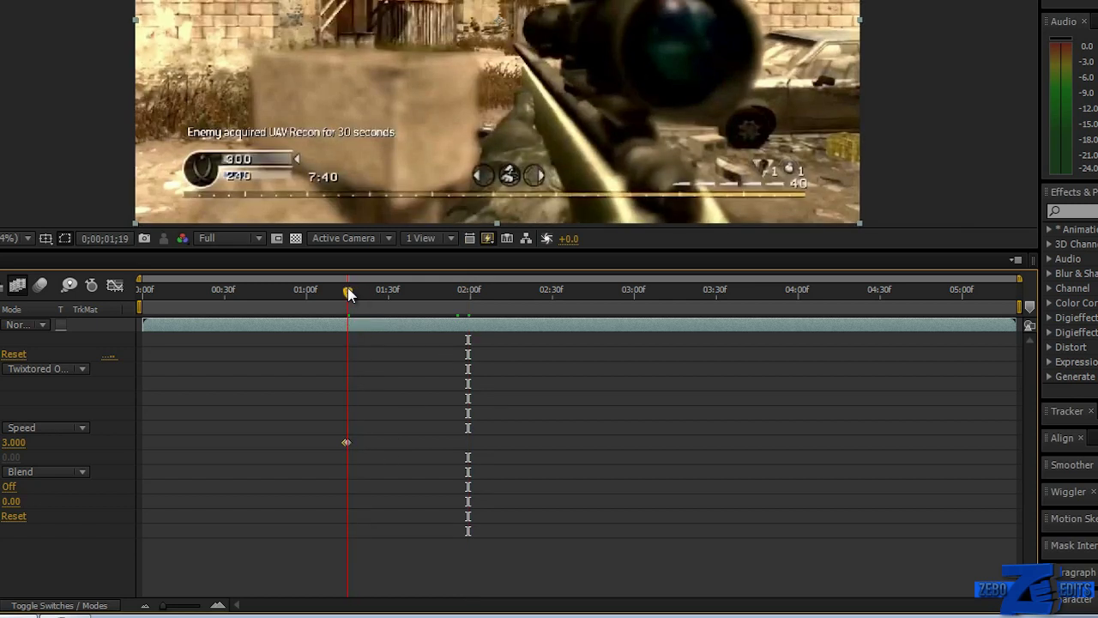
double_click(346, 443)
type("1")
key("Return")
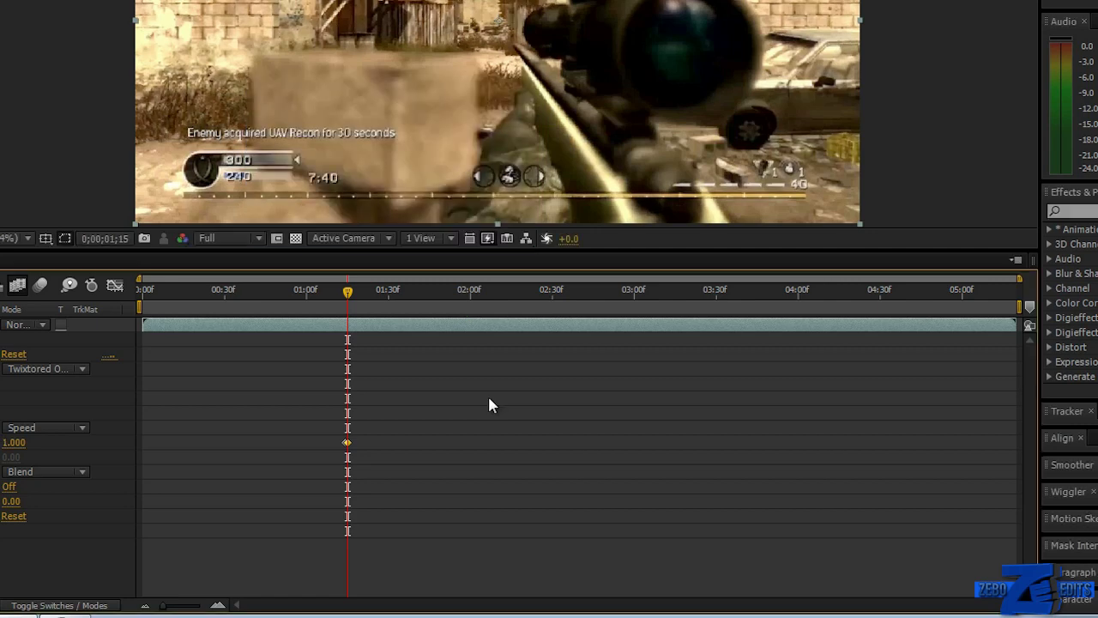
left_click_drag(374, 292, 445, 293)
double_click(348, 444)
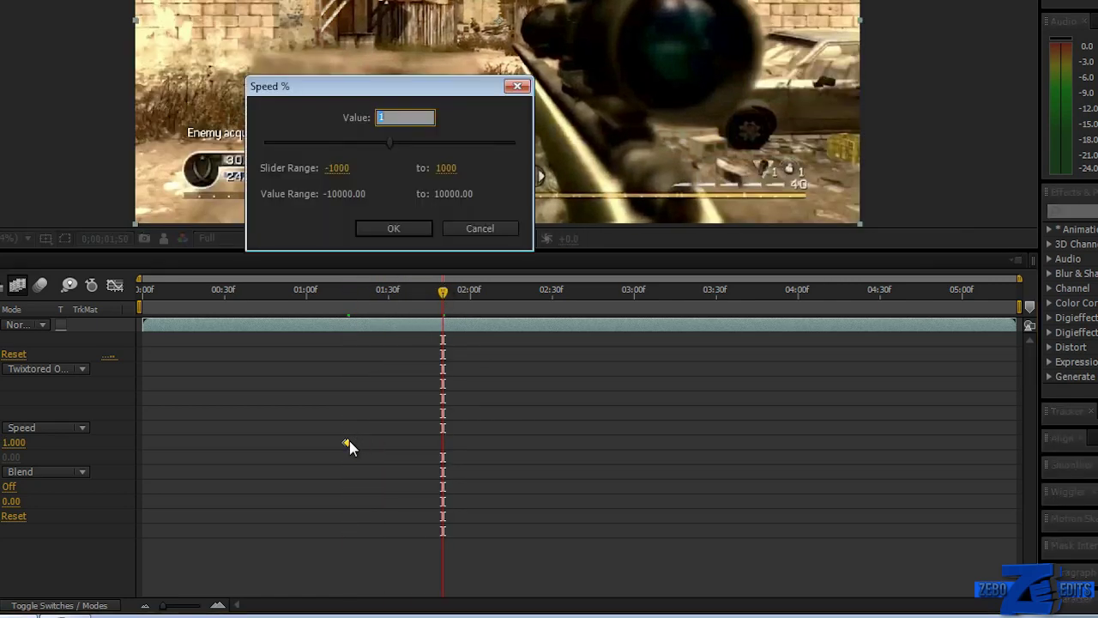
key("Return")
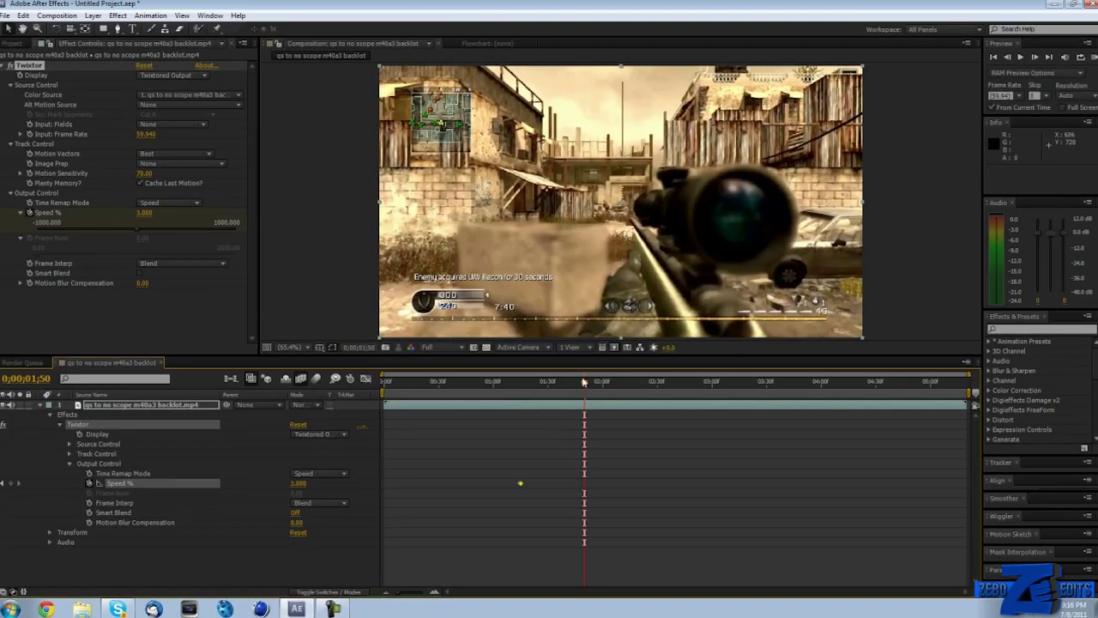
Add a Speed % keyframe just past 2:00, setting 100% one frame later around 0;00;02;03.
left_click_drag(527, 385, 605, 387)
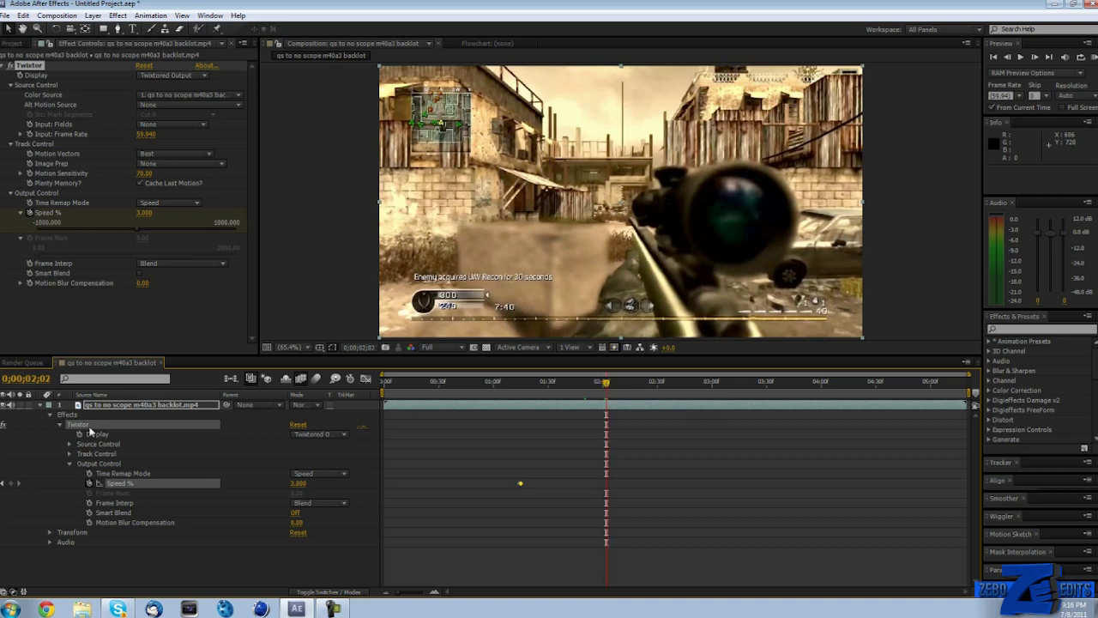
left_click(11, 484)
key("Page_Down")
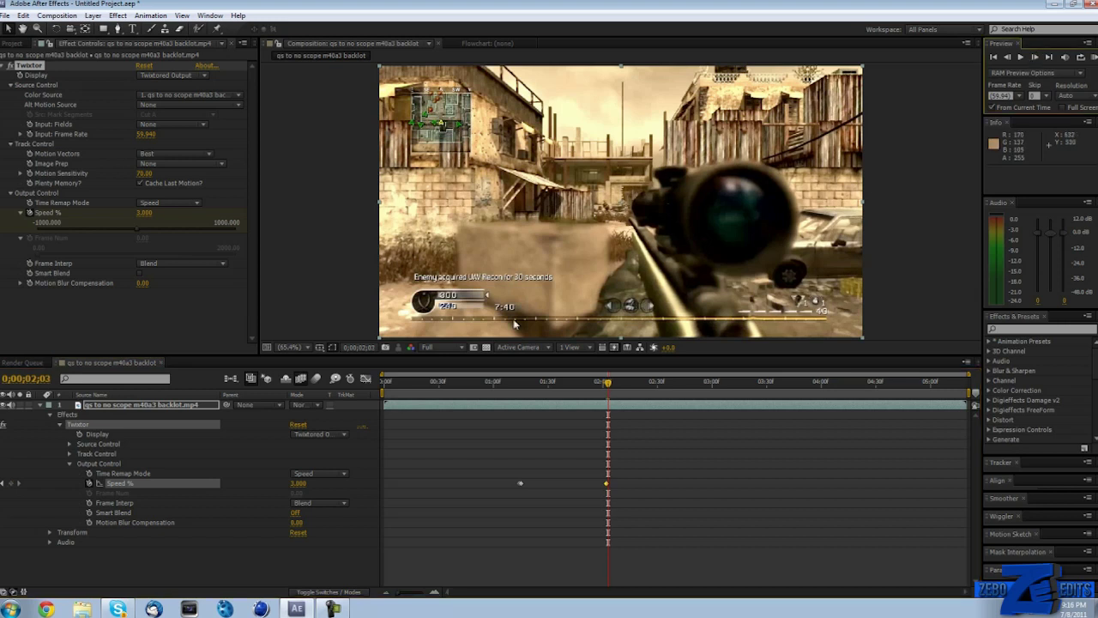
left_click(296, 483)
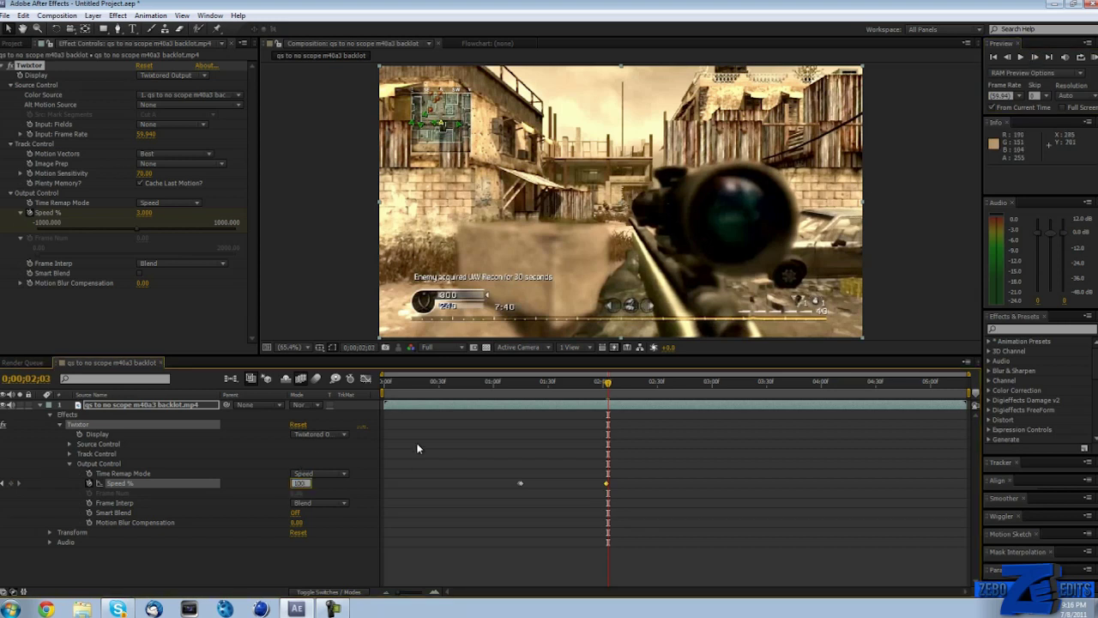
type("100")
key("Return")
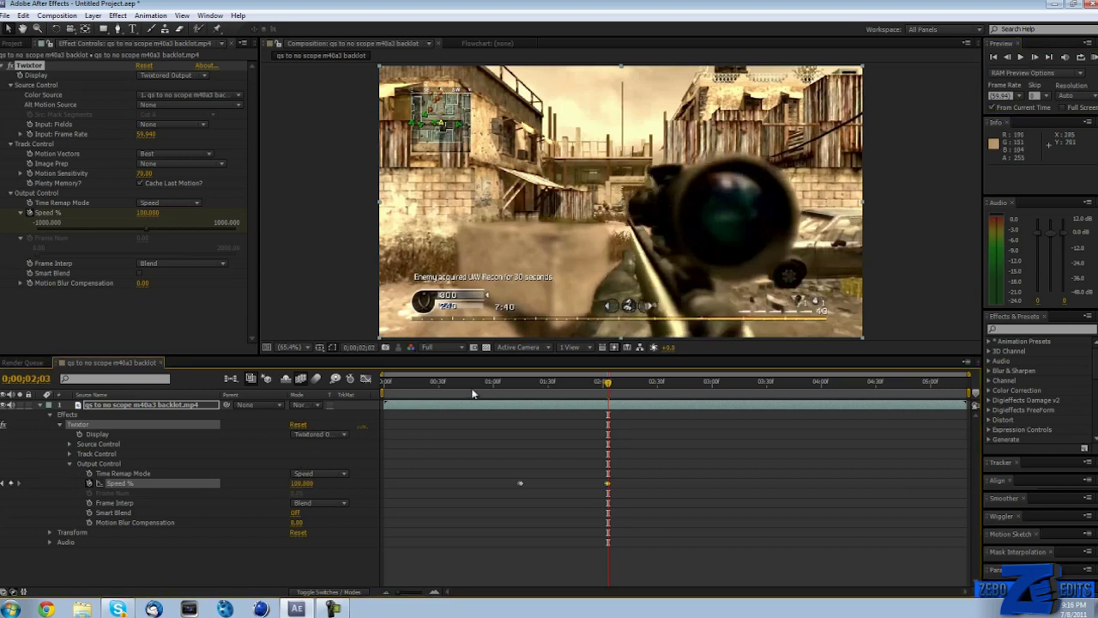
left_click_drag(469, 386, 962, 389)
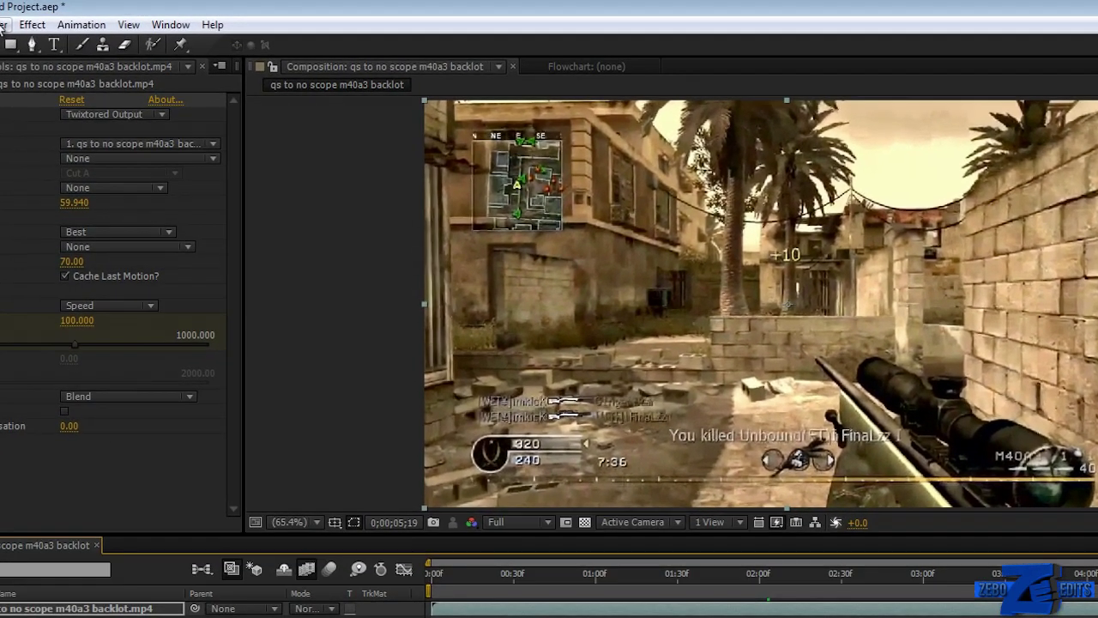
Enable time remapping on the gameplay layer and scrub to the clip's end.
left_click(92, 17)
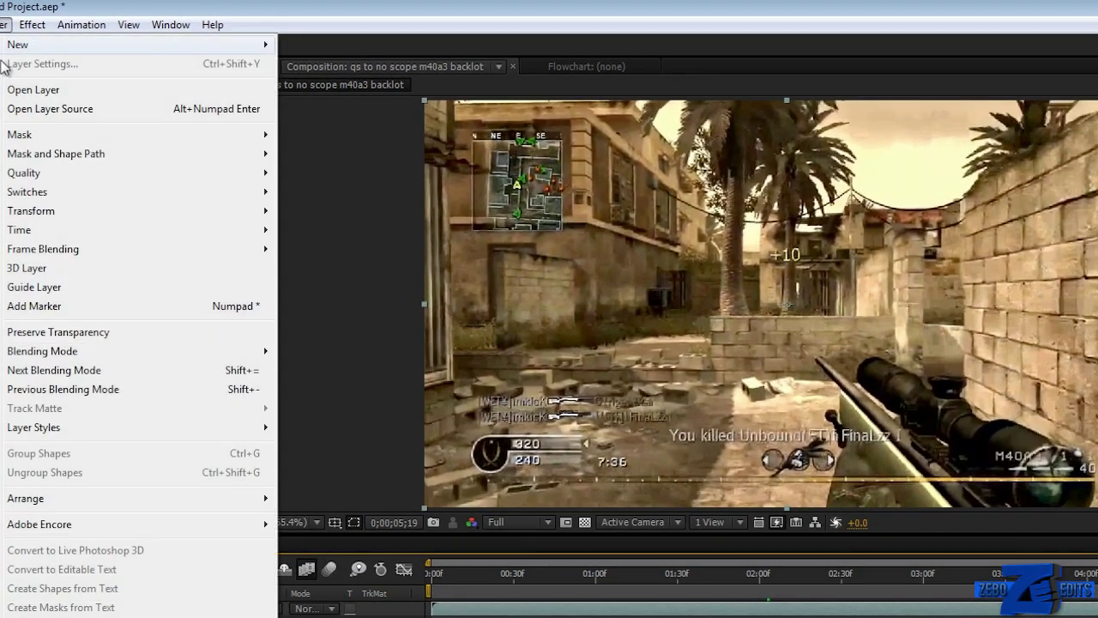
mouse_move(44, 230)
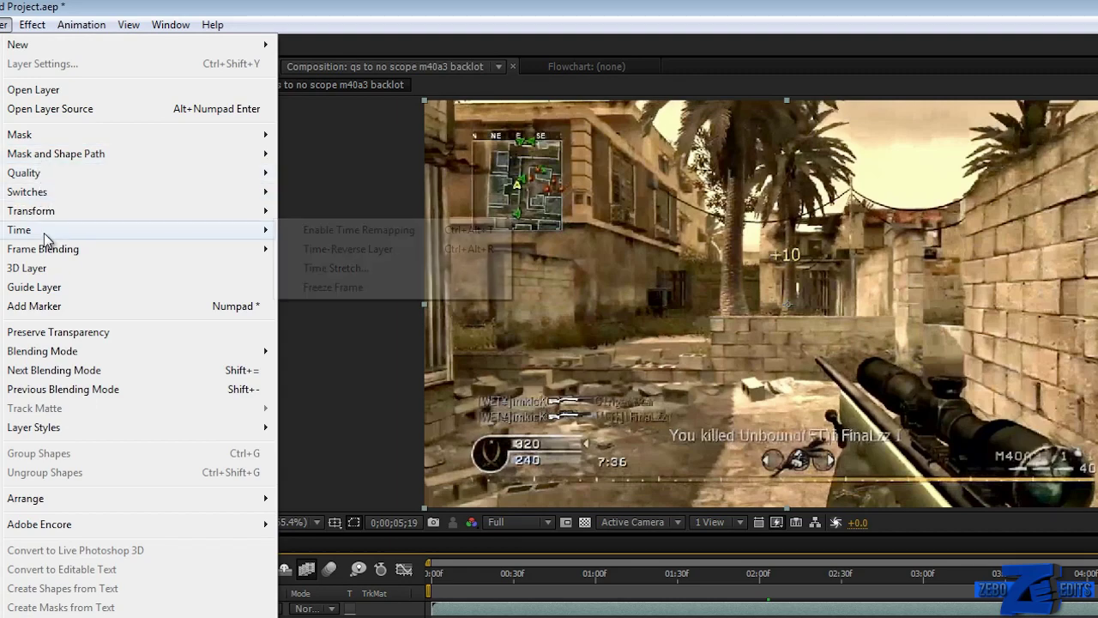
left_click(422, 230)
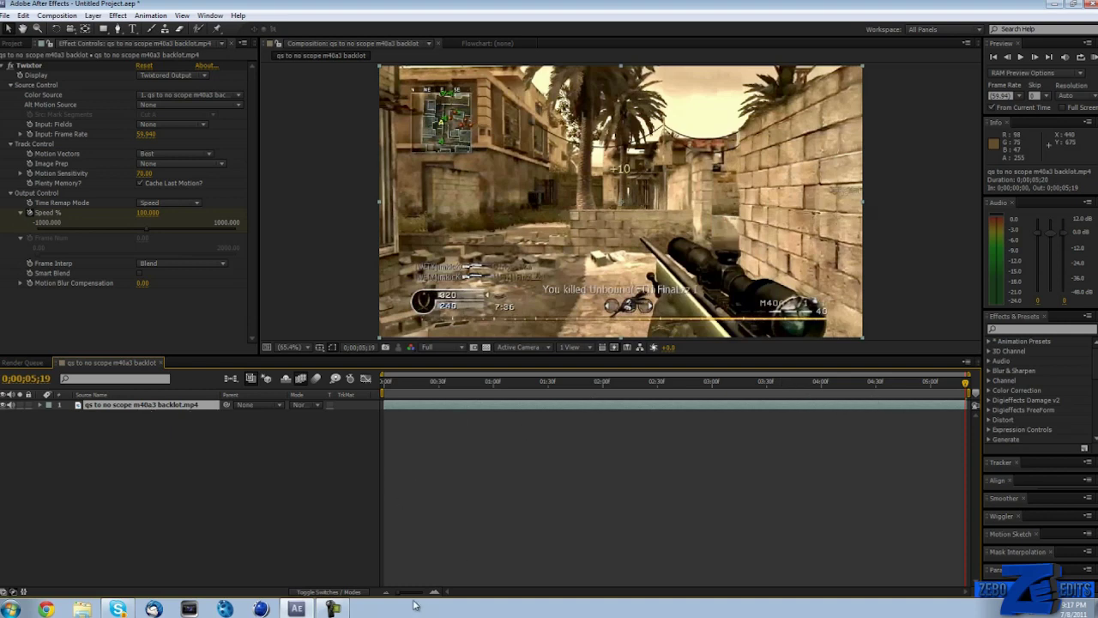
left_click(875, 383)
left_click_drag(830, 383, 953, 374)
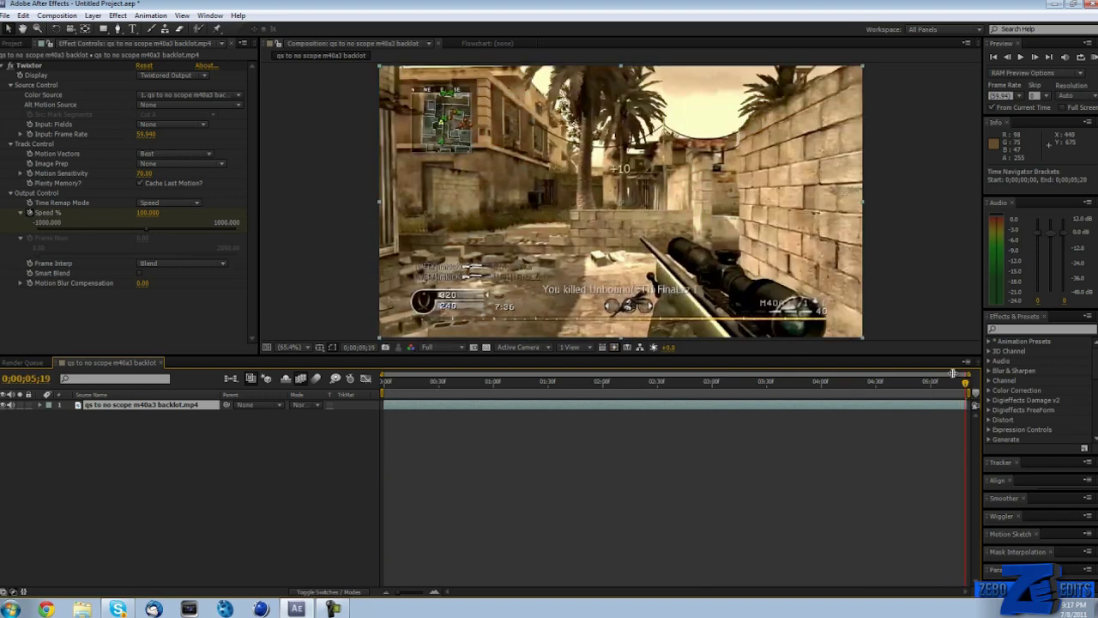
left_click(56, 16)
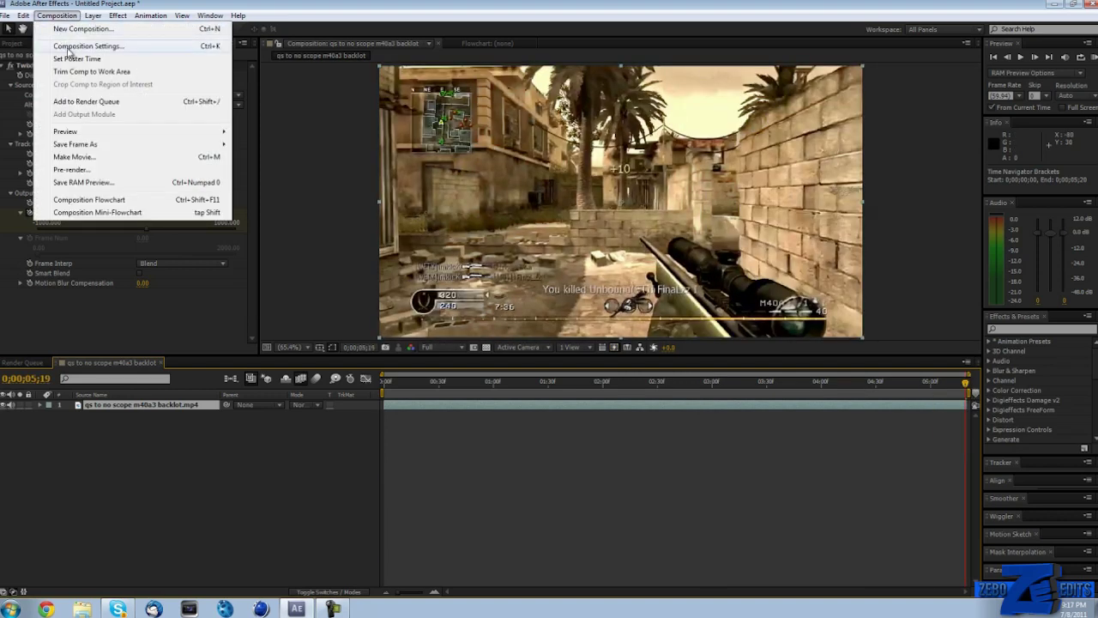
Change the composition duration to 0;00;10;20 in Composition Settings.
left_click(69, 48)
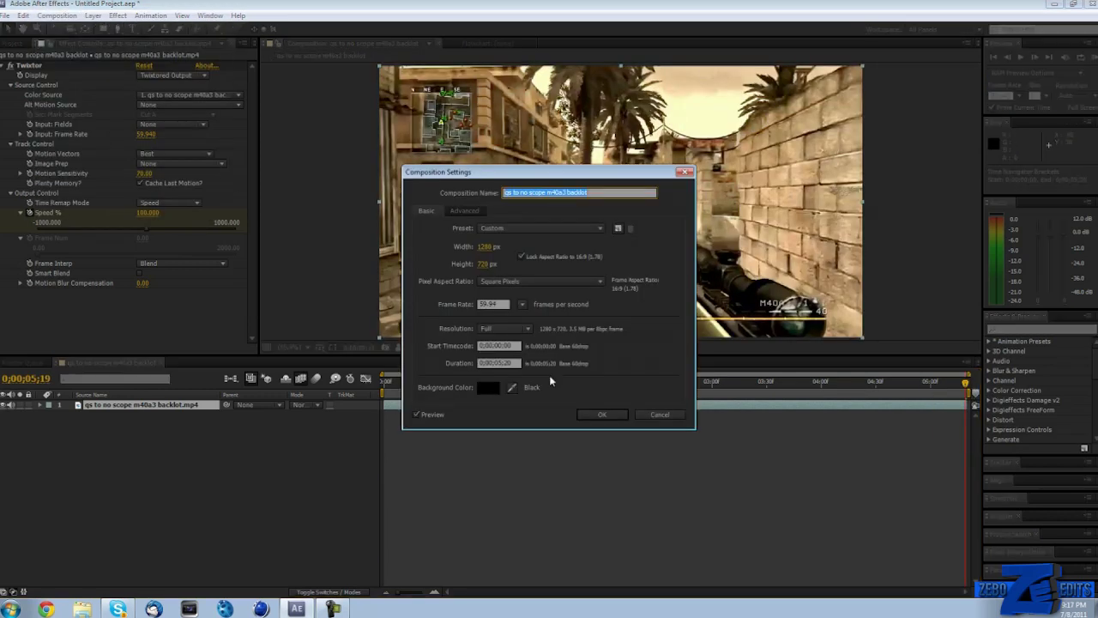
double_click(502, 362)
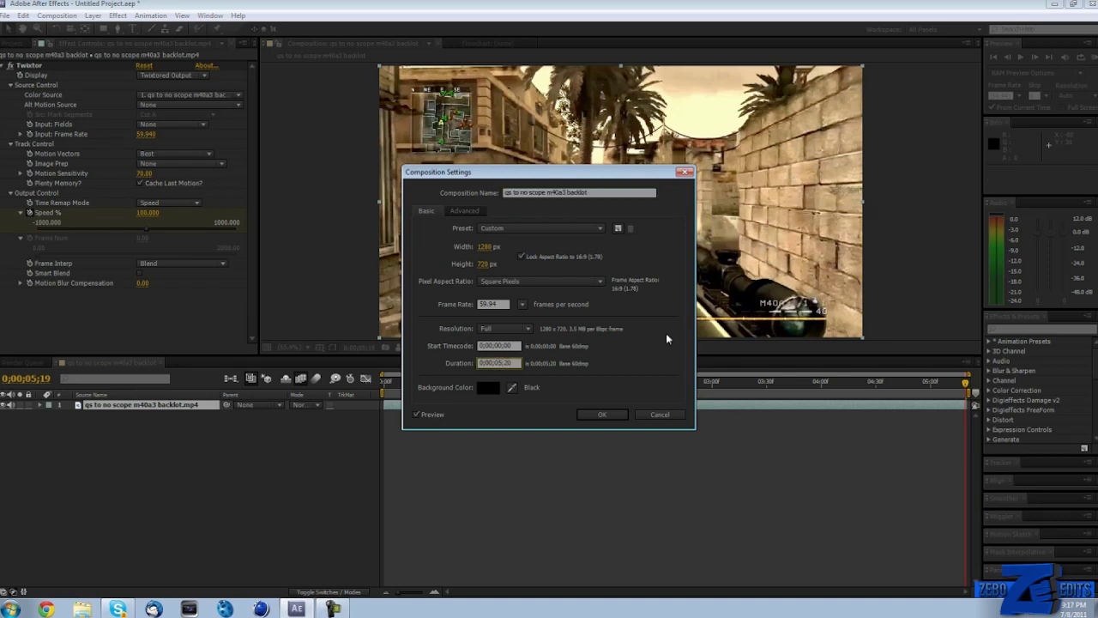
key("BackSpace")
type("10")
left_click(606, 415)
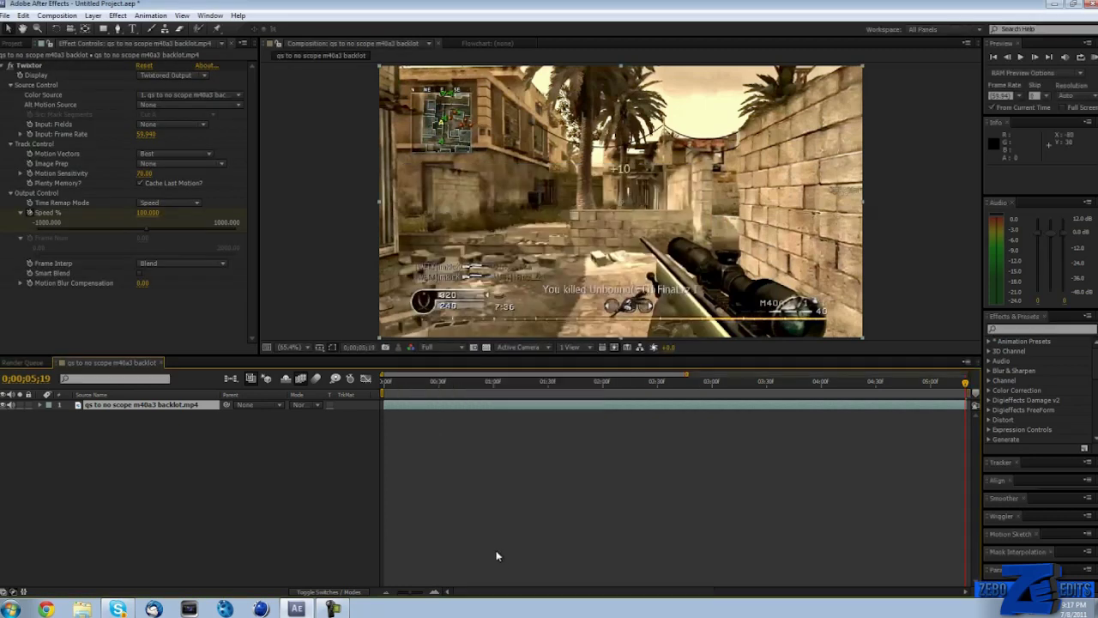
Drag the layer's out-point to a 0;00;06;02 duration and review the slowed clip.
left_click_drag(404, 382, 550, 383)
left_click_drag(686, 404, 877, 404)
left_click_drag(692, 383, 517, 381)
left_click_drag(590, 387, 702, 385)
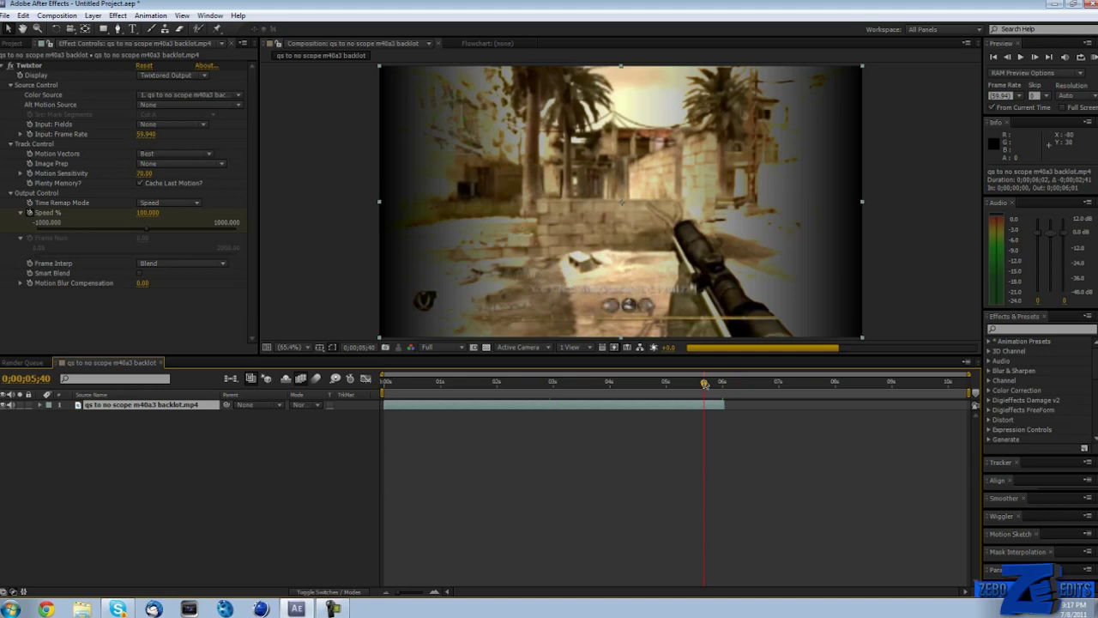
left_click(461, 385)
left_click_drag(461, 384, 625, 387)
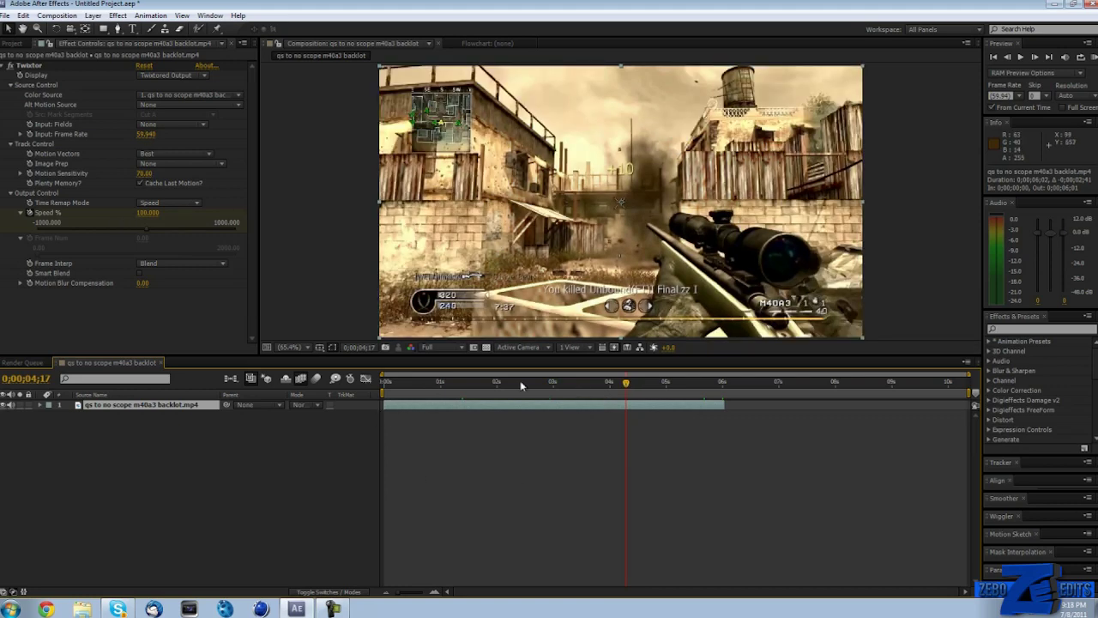
mouse_move(450, 385)
left_mouse_down()
mouse_move(492, 386)
mouse_move(461, 385)
left_mouse_up()
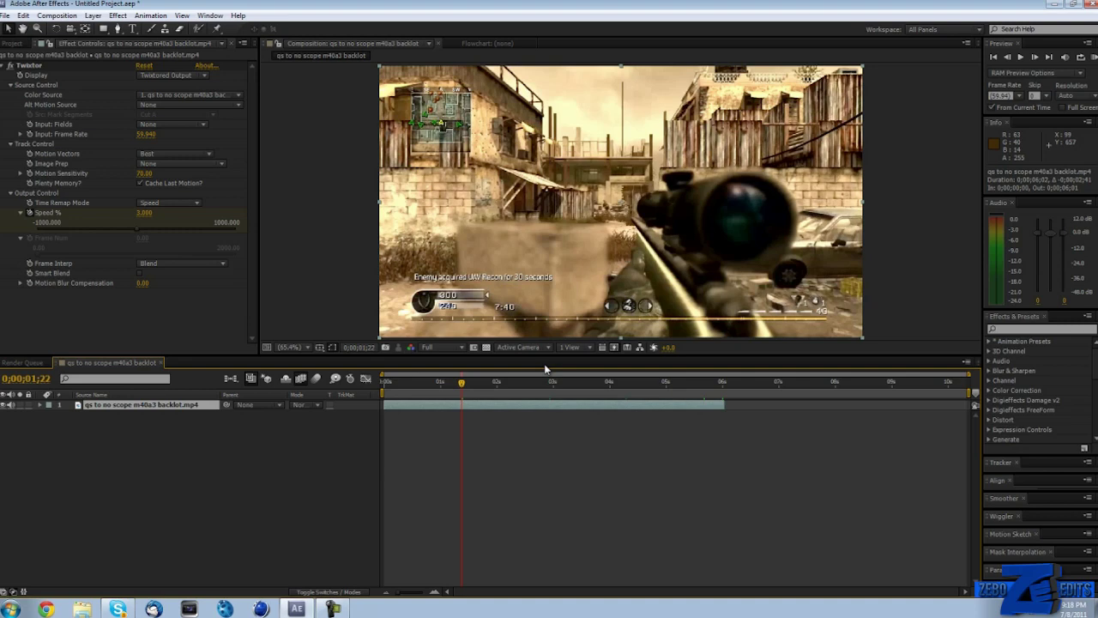
left_click_drag(515, 385, 461, 385)
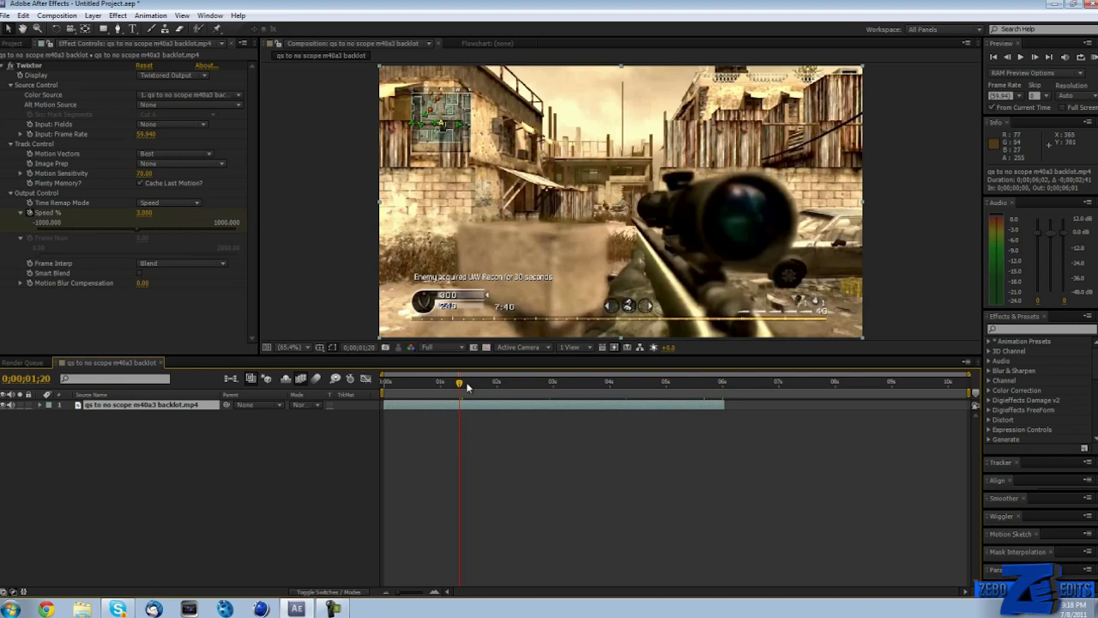
left_click_drag(461, 385, 488, 384)
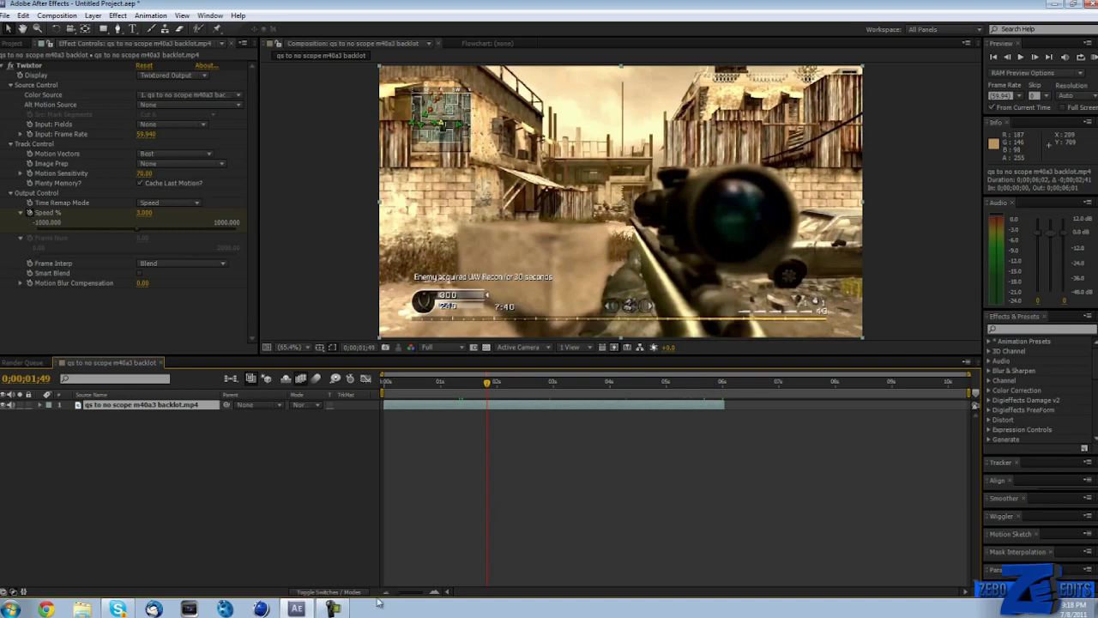
mouse_move(334, 610)
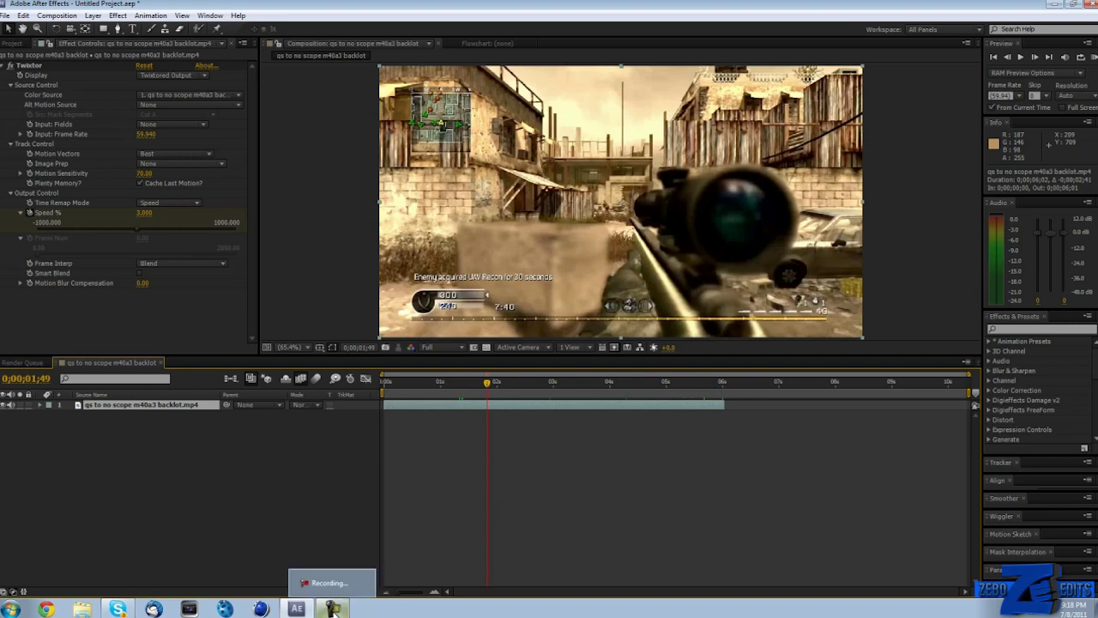